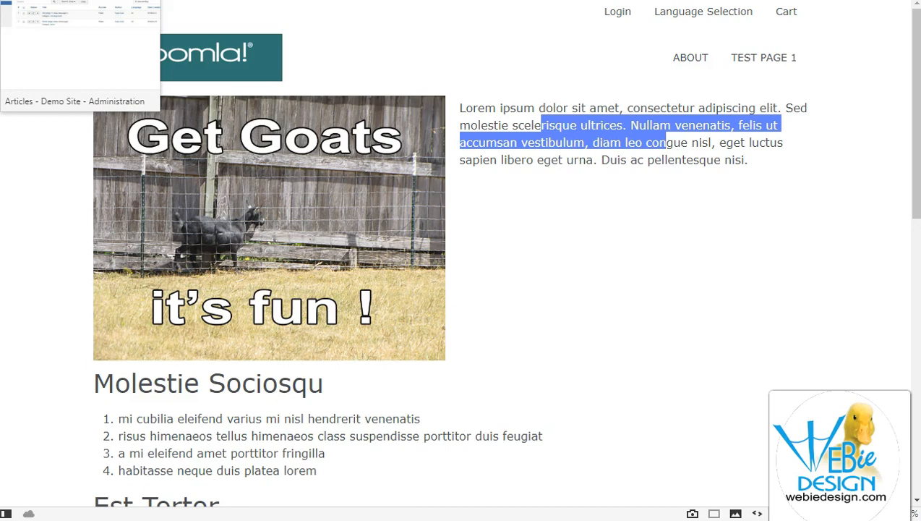
Switch to the Joomla administration's Articles list and start a new article
click(79, 0)
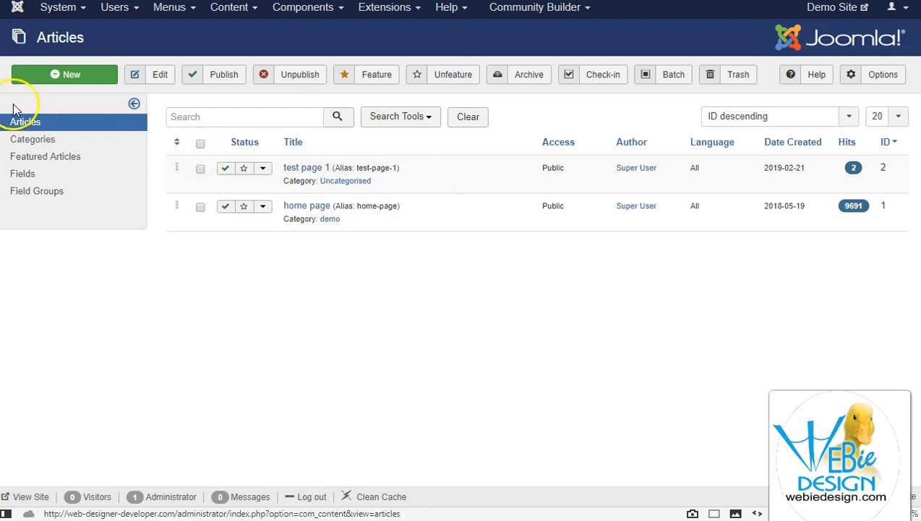
click(62, 75)
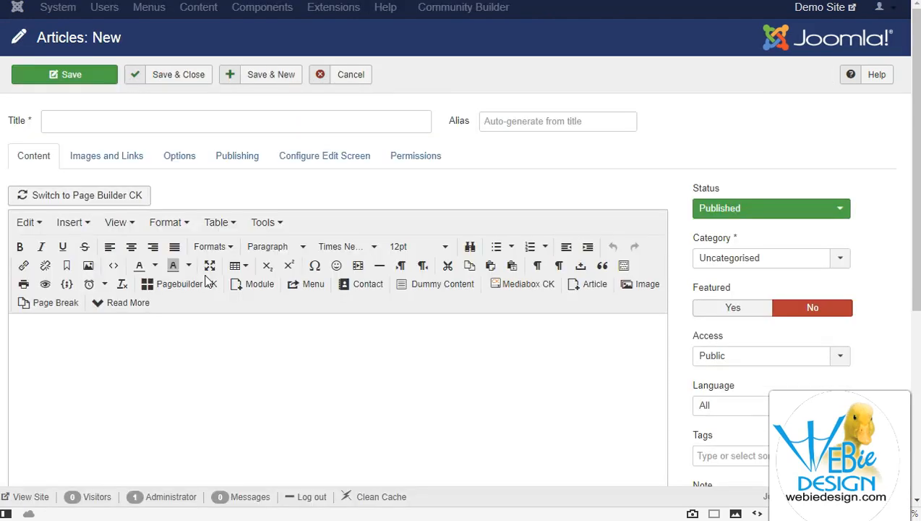
click(216, 354)
scroll(261, 377, down, 1)
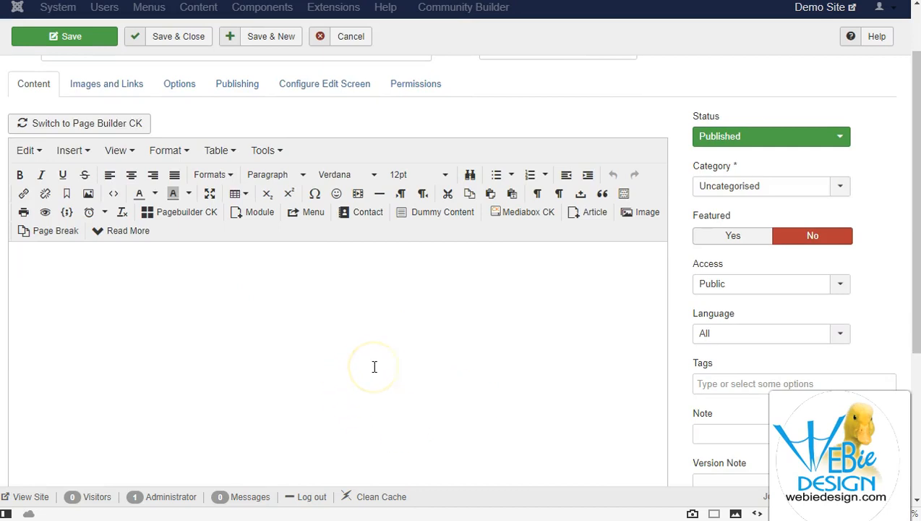
scroll(374, 367, up, 1)
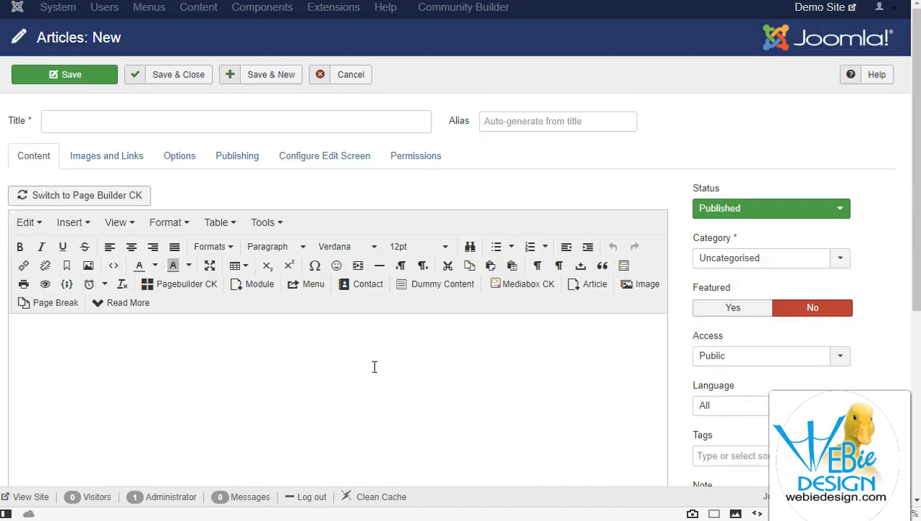
Title the new article "test page 2", save it and dismiss the confirmation message
click(73, 122)
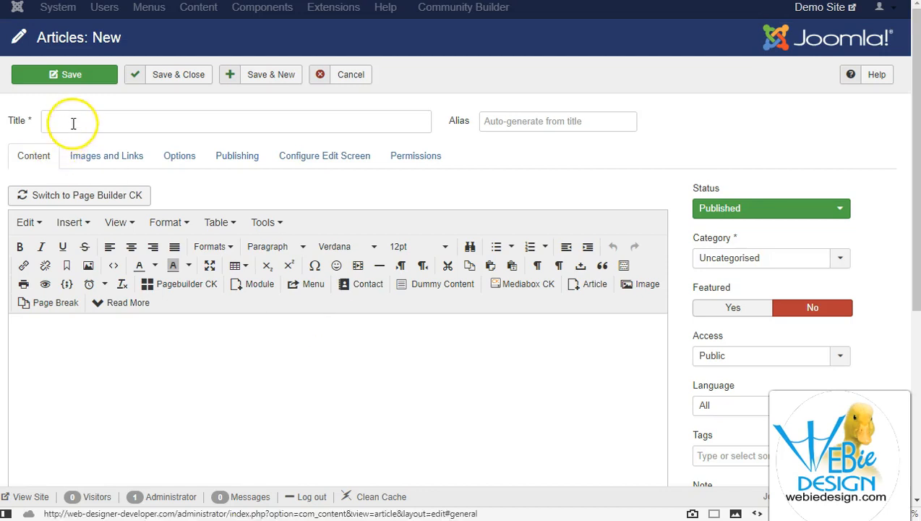
text(test page 1)
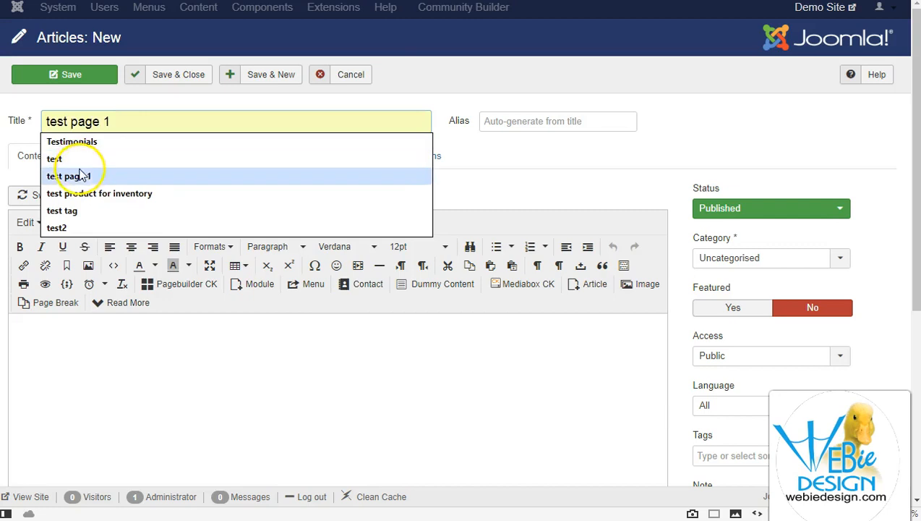
click(65, 175)
key(BackSpace)
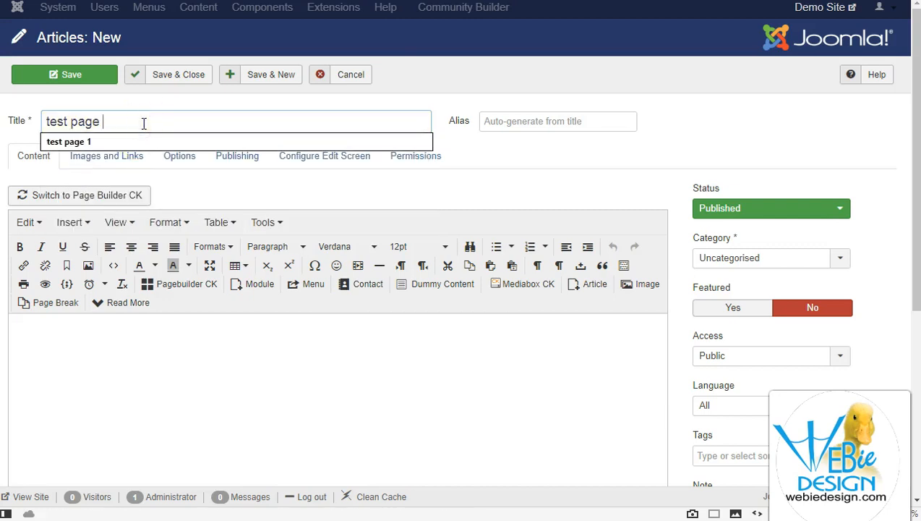
text(2)
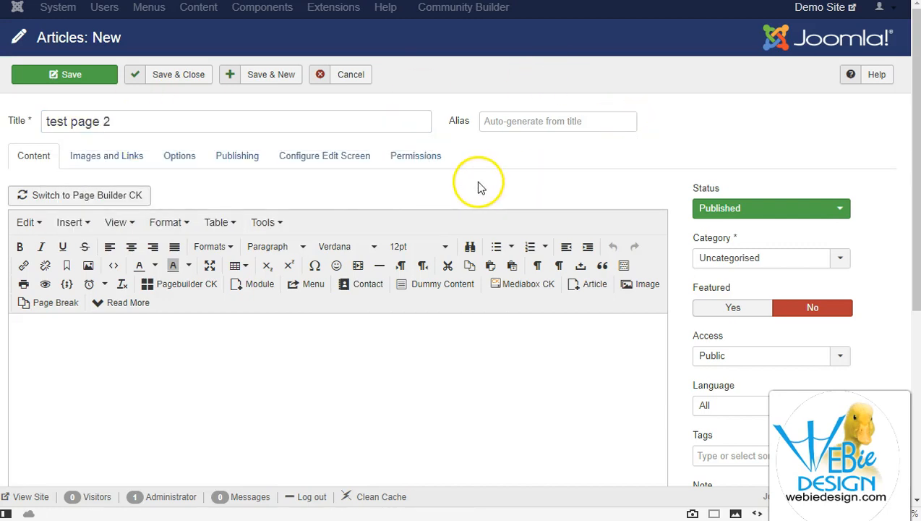
click(85, 75)
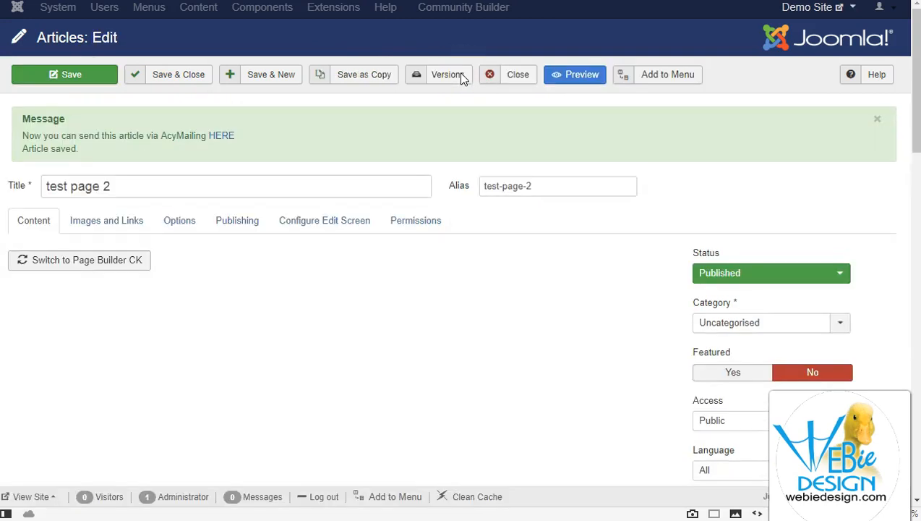
click(877, 119)
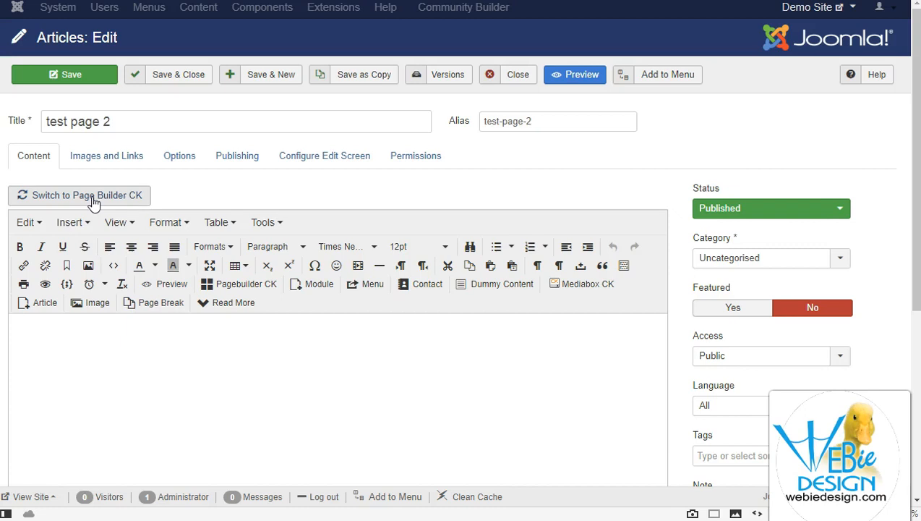
Switch the article's editor to Page Builder CK and delete the default element from the row
click(92, 201)
click(348, 84)
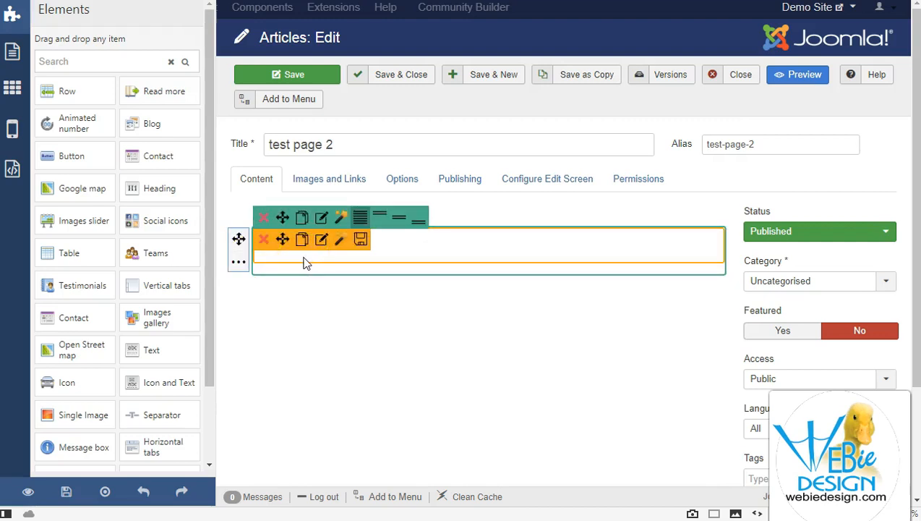
click(263, 239)
click(353, 72)
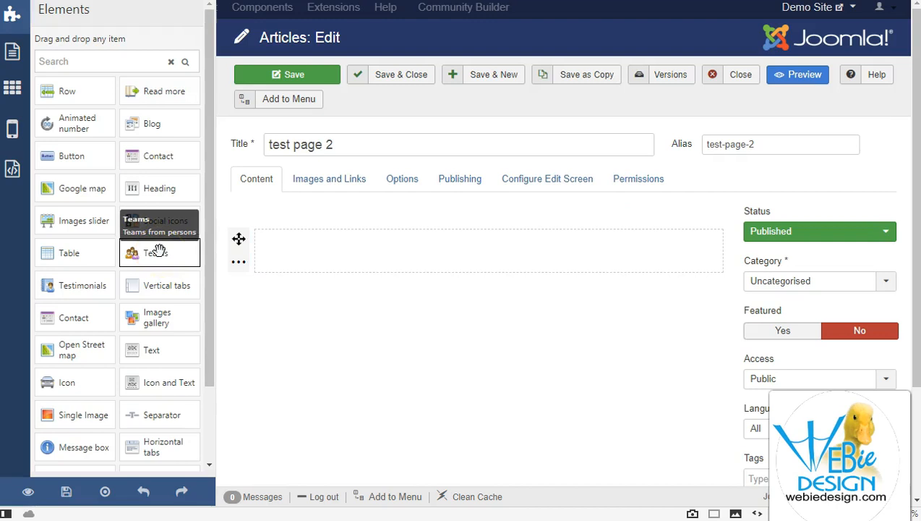
Place a Text element in the empty row and split the row into two columns of 66.6% and 33.3%
drag(157, 349, 320, 238)
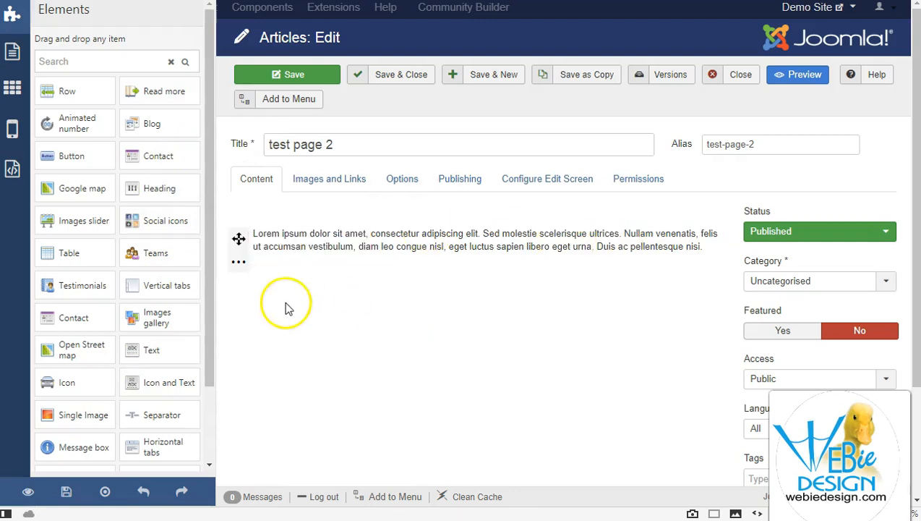
click(244, 269)
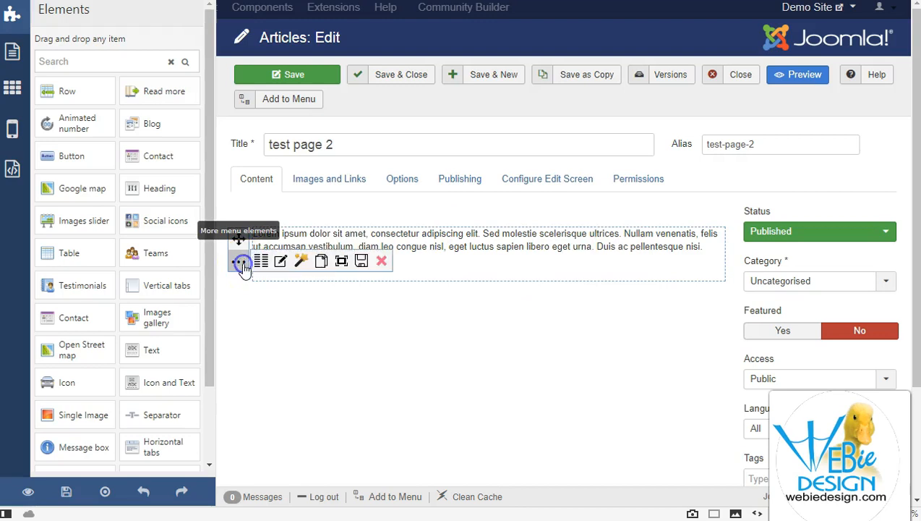
click(261, 264)
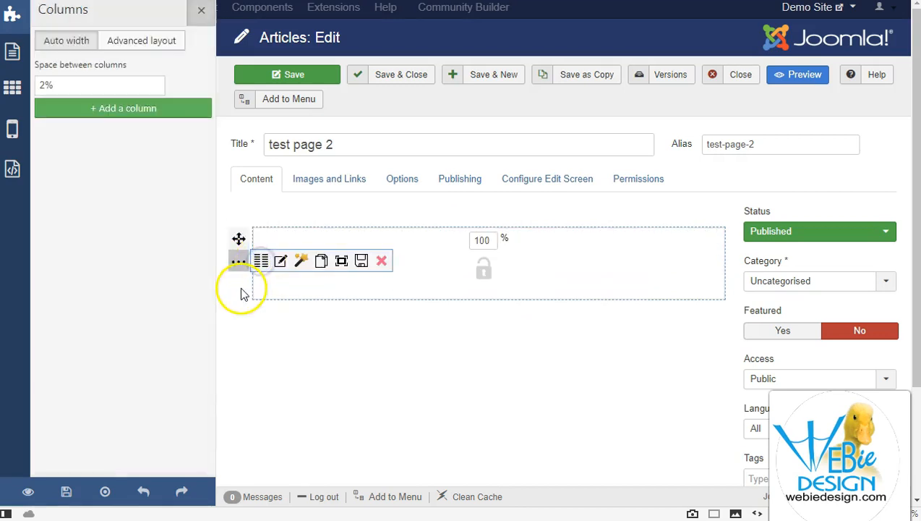
click(88, 108)
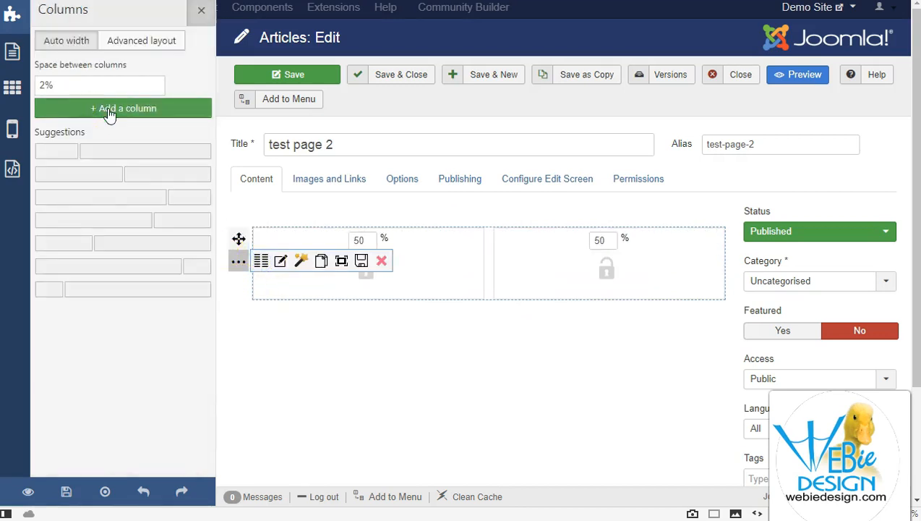
click(112, 196)
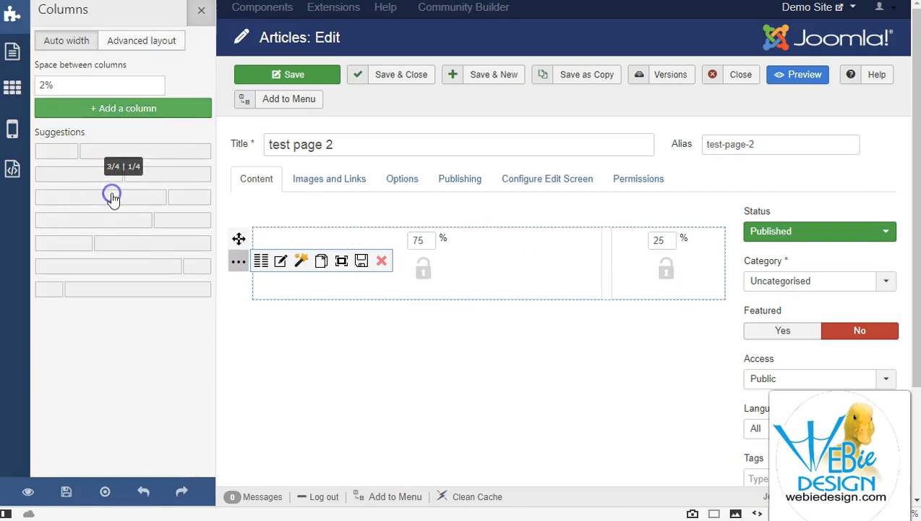
click(107, 215)
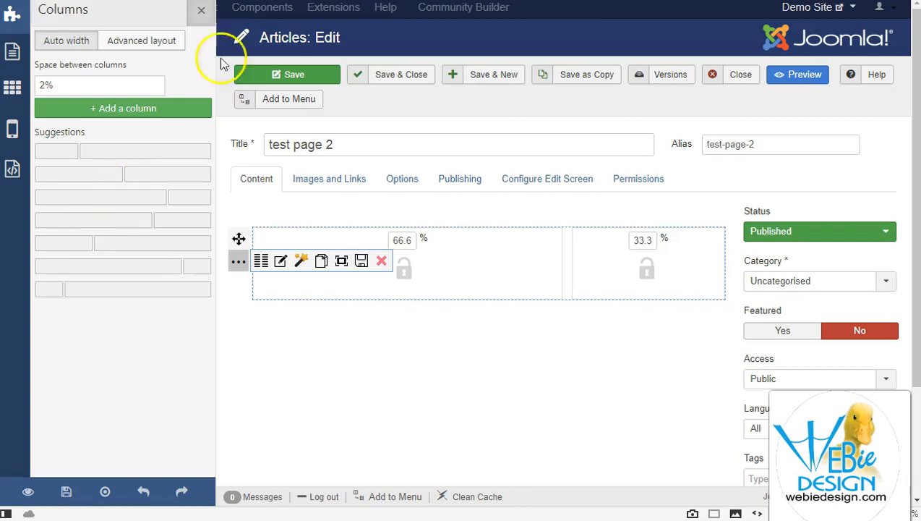
click(202, 10)
Add a Single Image element to the row's narrower, empty column
drag(157, 230, 128, 255)
drag(50, 414, 644, 251)
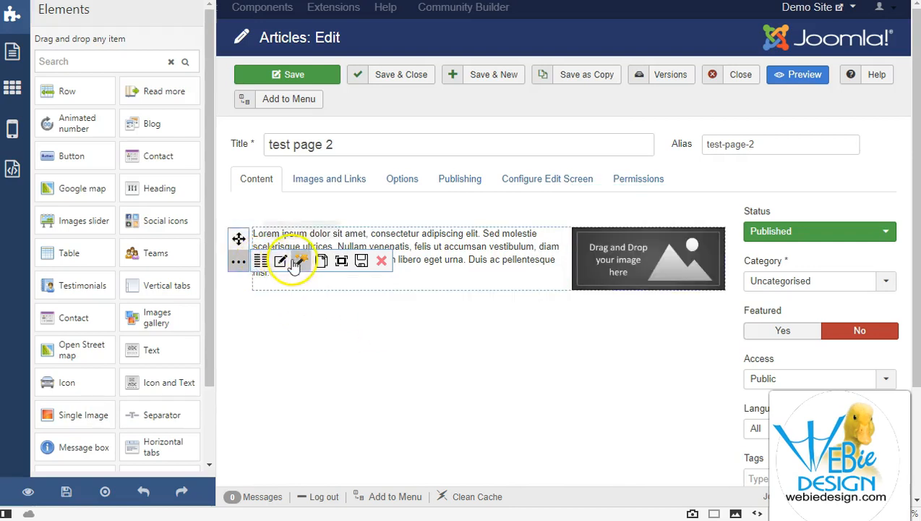
click(242, 262)
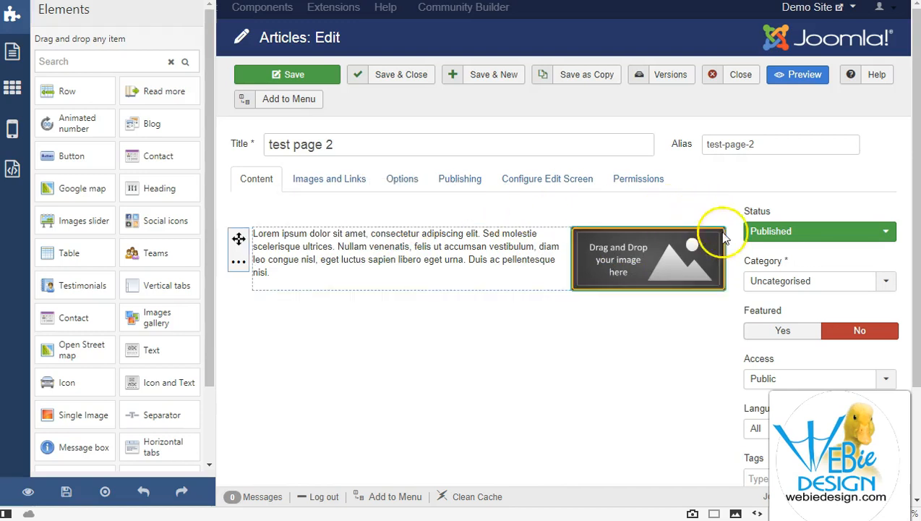
Apply the dark grey block style with white text from the favorites to the whole row
click(237, 267)
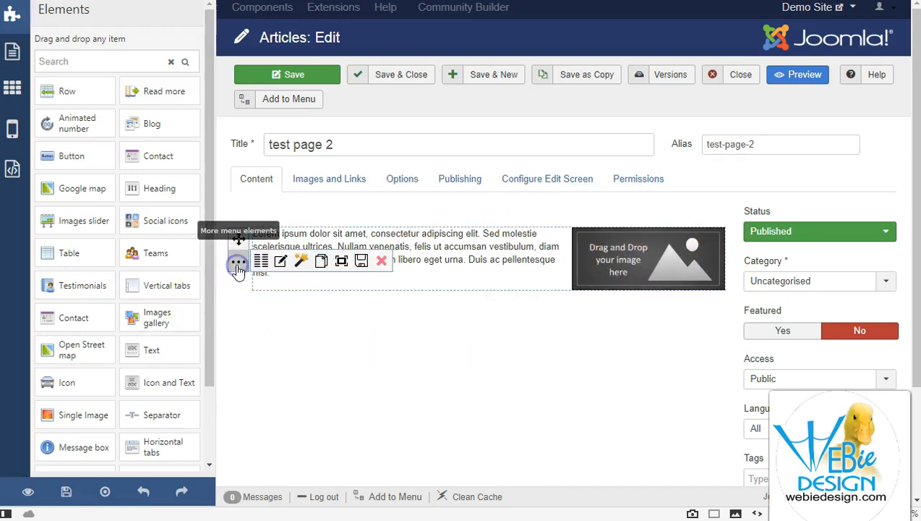
click(300, 264)
click(148, 174)
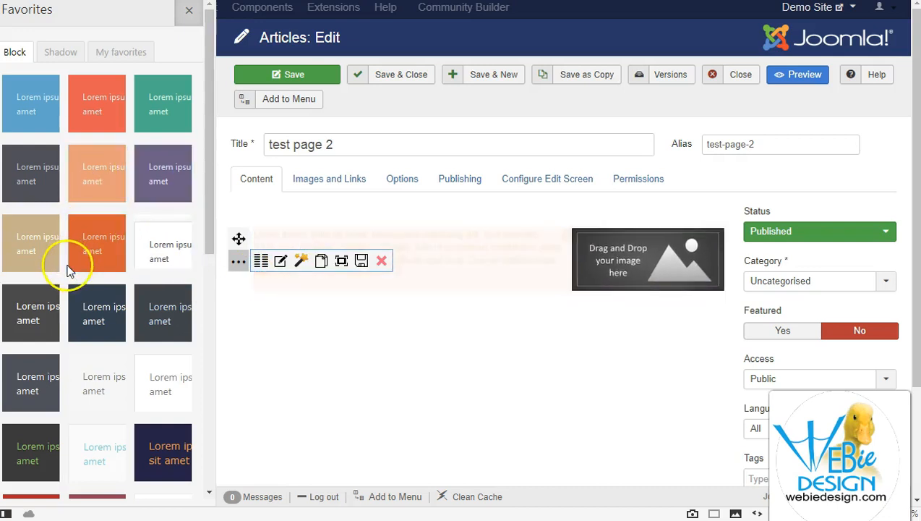
click(26, 298)
click(344, 86)
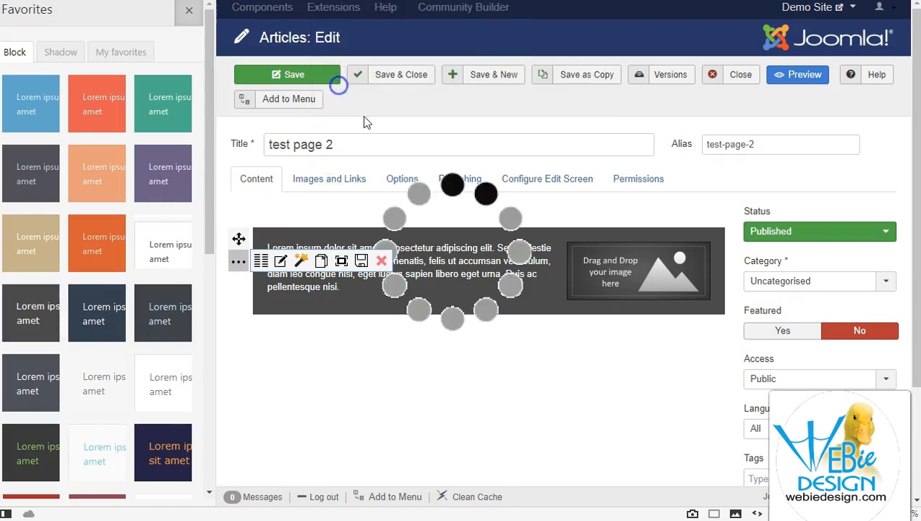
Open the row's border styles for editing and set the radius of all rounded corners to 5
click(238, 263)
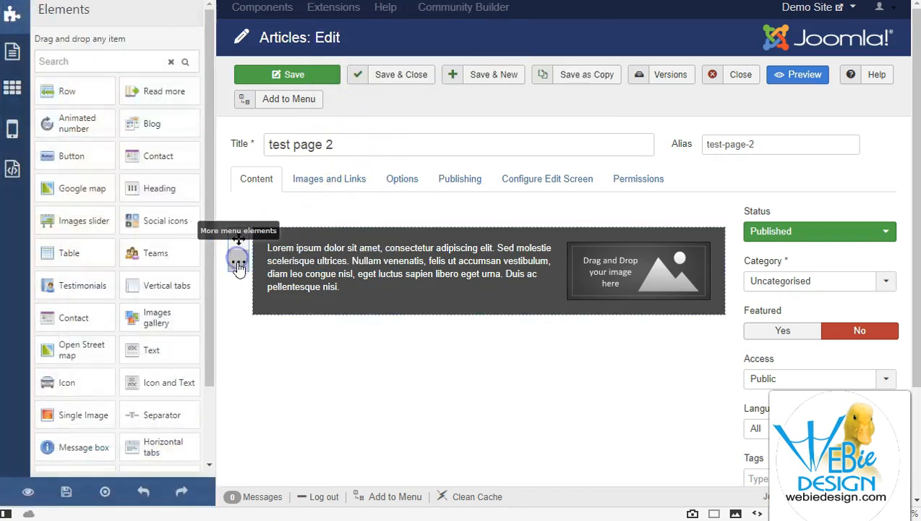
click(345, 280)
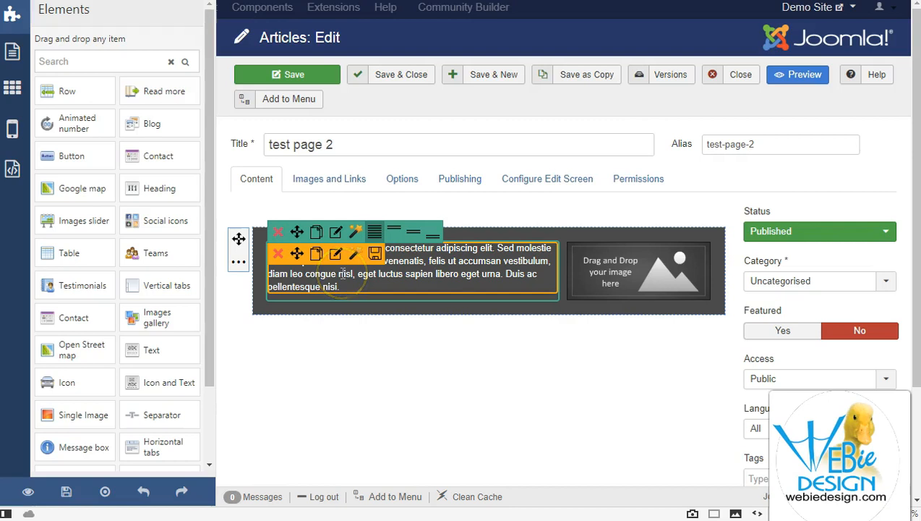
click(238, 261)
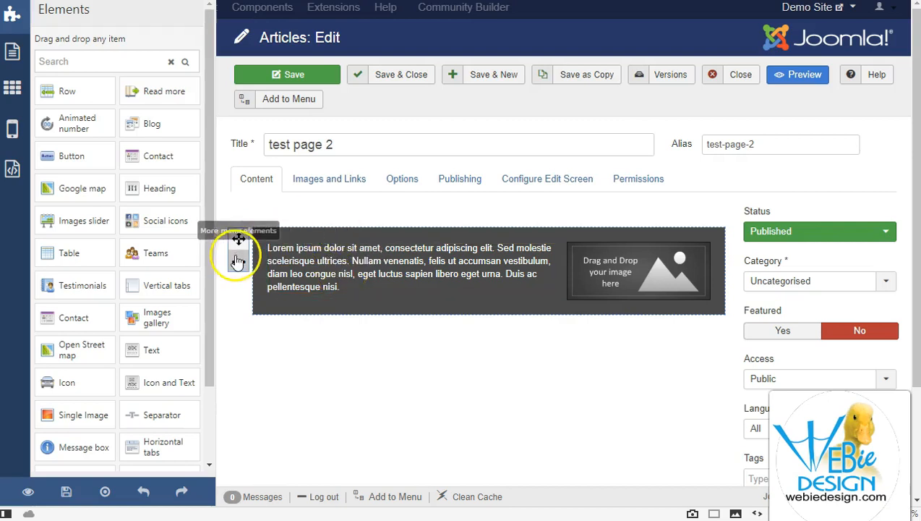
click(280, 261)
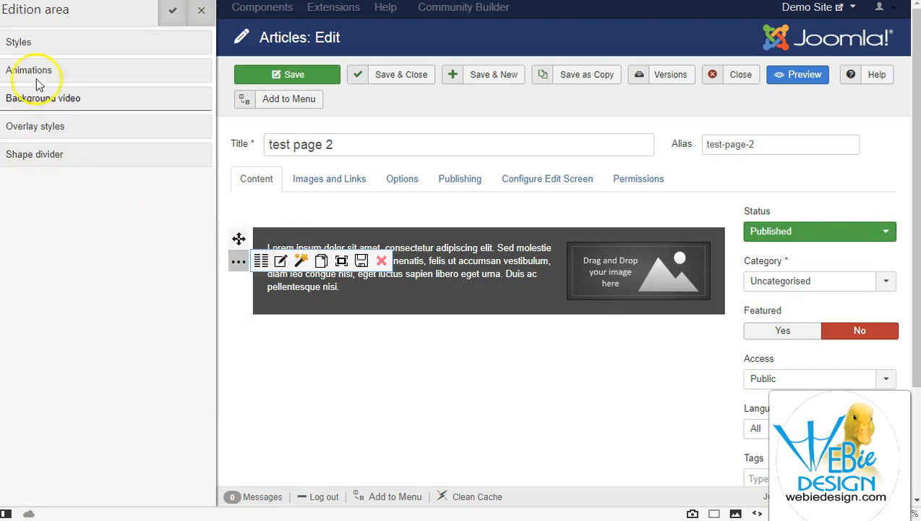
click(41, 47)
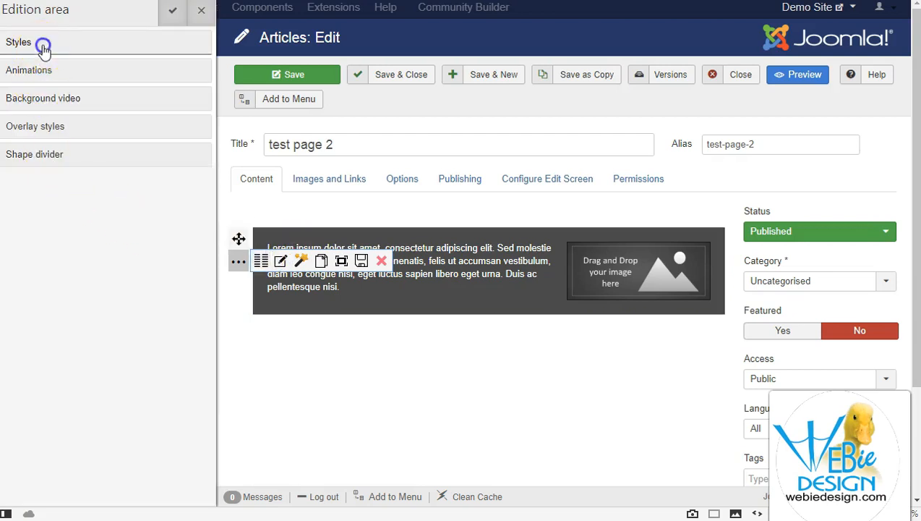
click(34, 132)
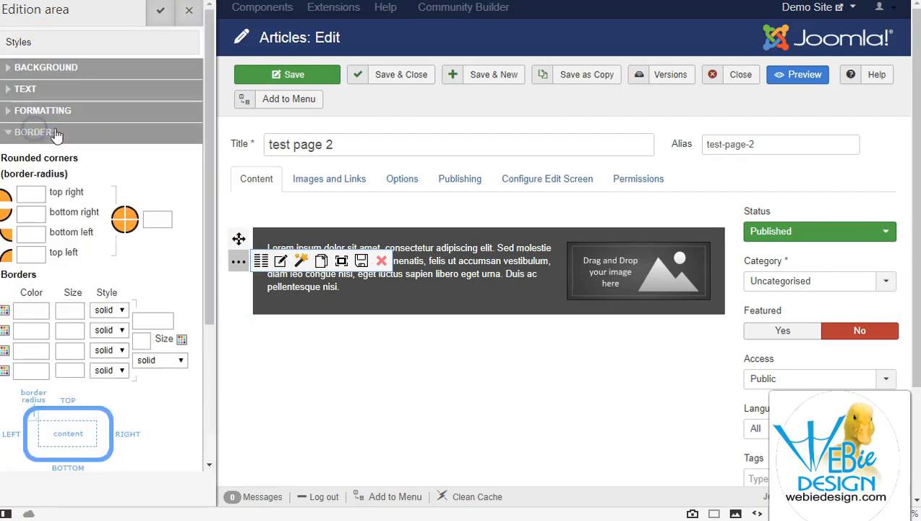
click(155, 218)
text(5)
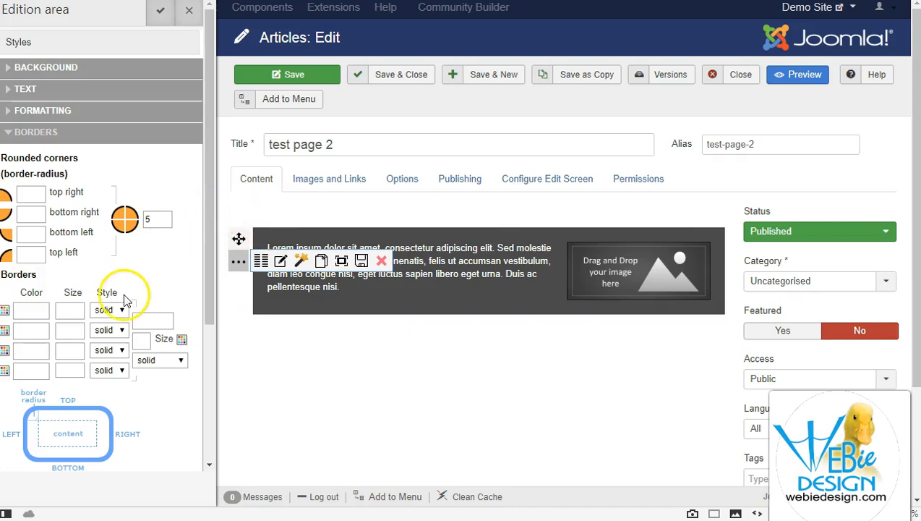
Give all sides of the row a solid yellow #ebd10e border of size 4, apply the styles and finish editing
click(149, 323)
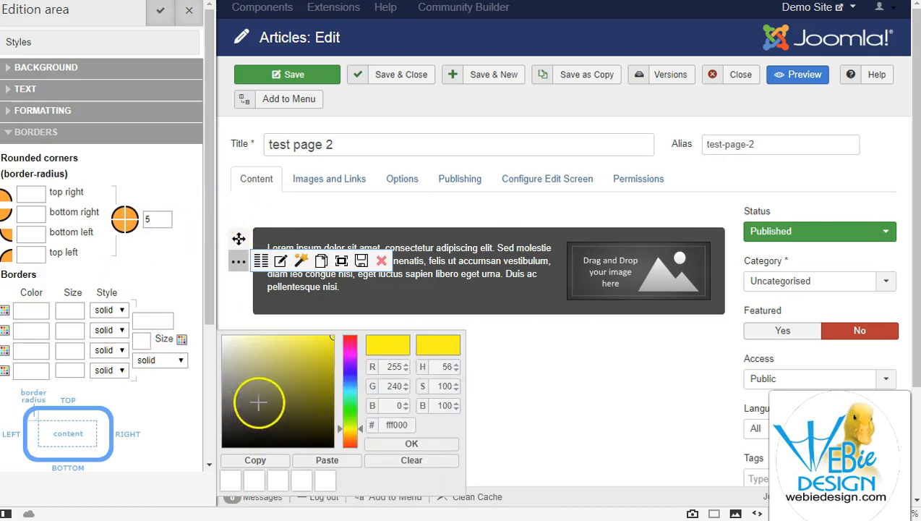
click(301, 368)
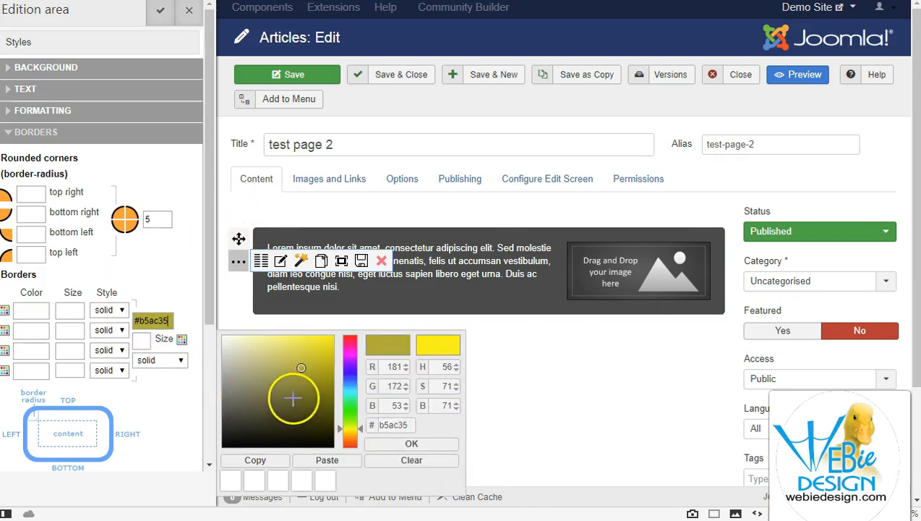
click(326, 344)
click(145, 344)
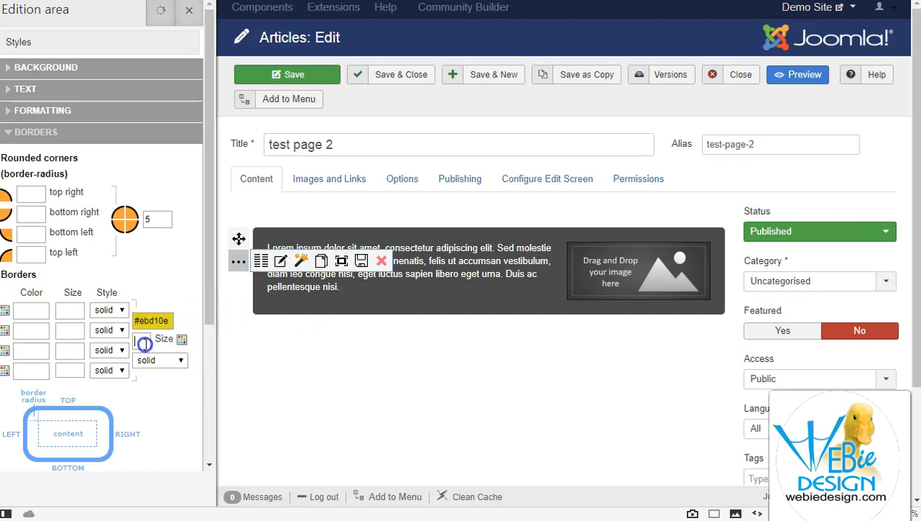
text(4)
click(162, 11)
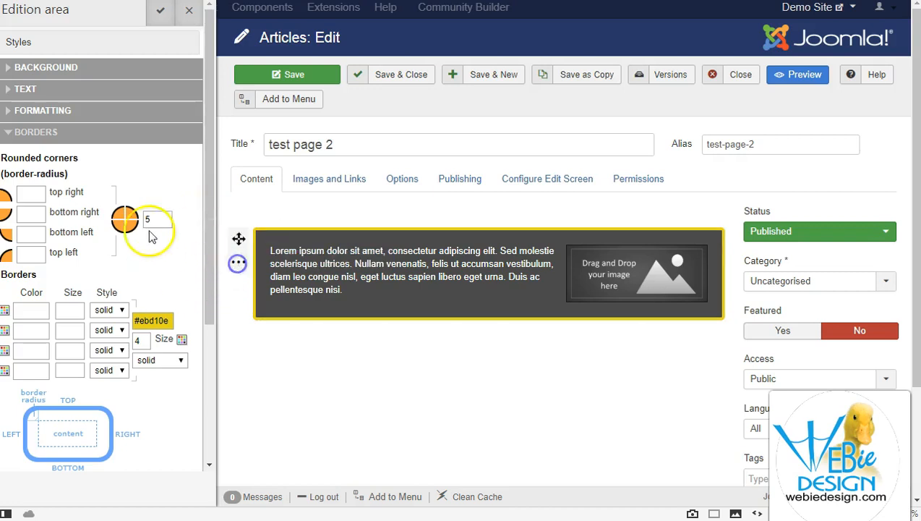
click(191, 16)
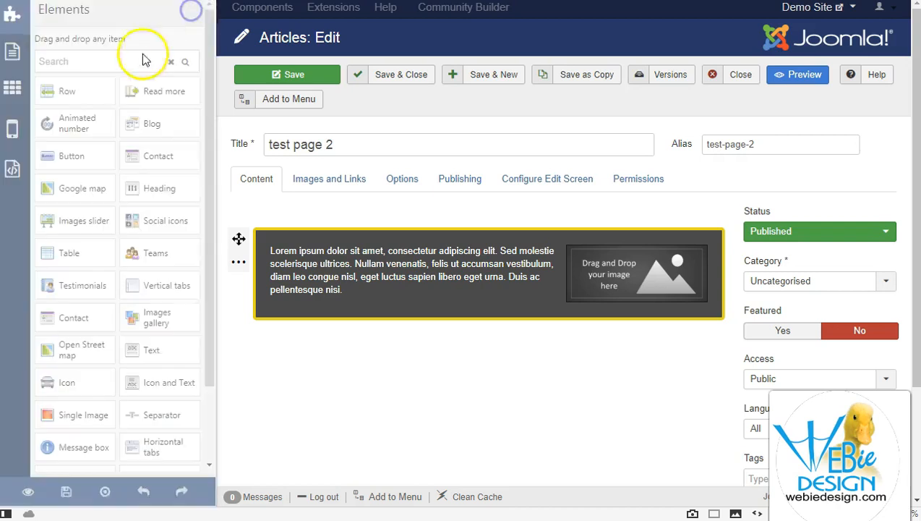
Save the upper row's dark grey, yellow-bordered style to My favorites and close the favorites
mouse_move(324, 252)
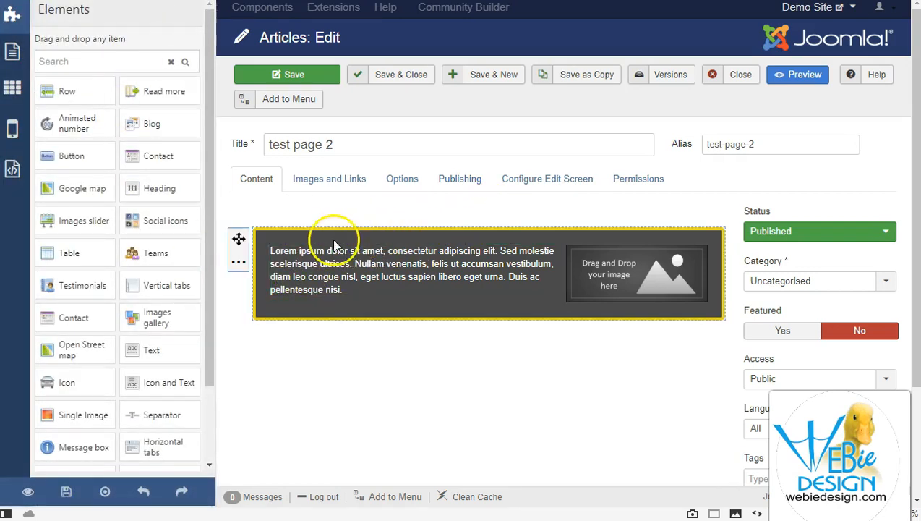
click(238, 261)
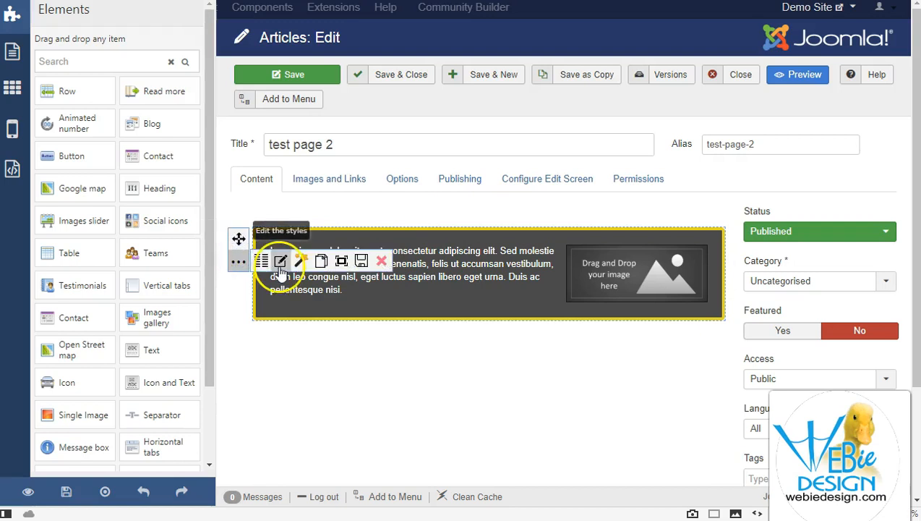
click(301, 264)
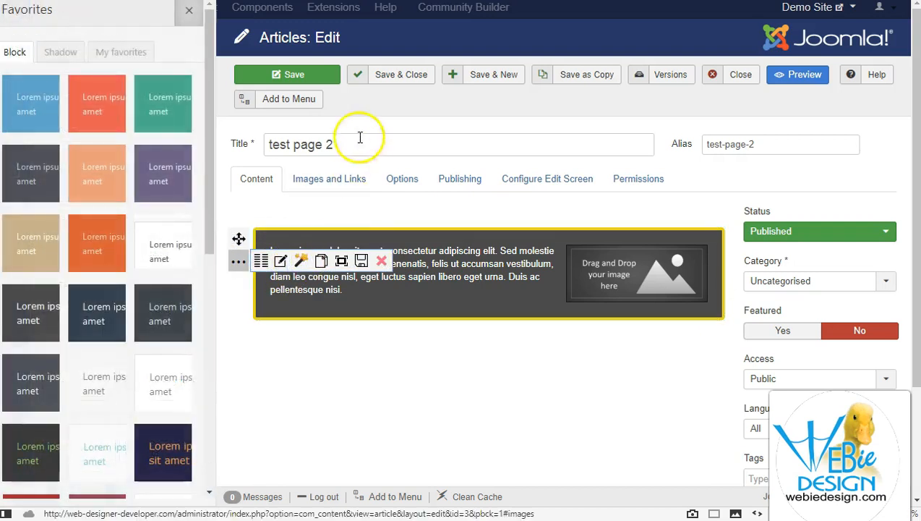
click(116, 54)
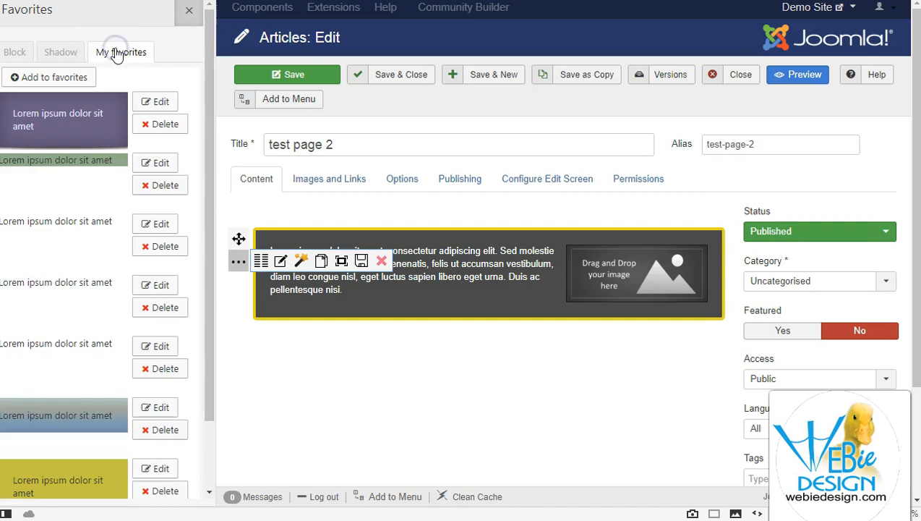
click(66, 76)
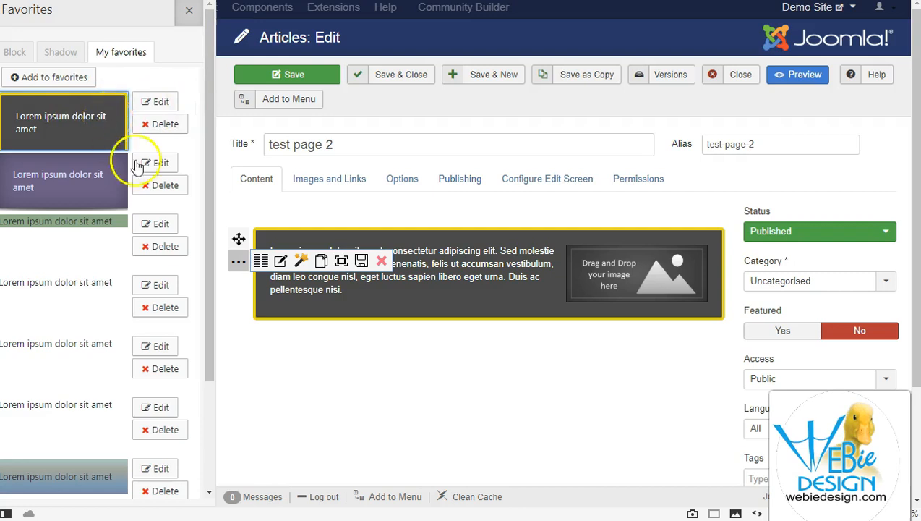
click(187, 10)
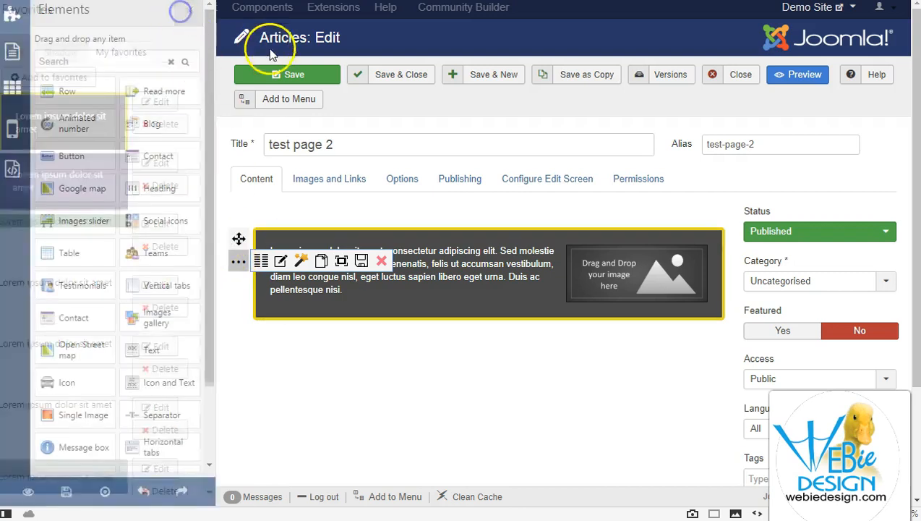
click(238, 261)
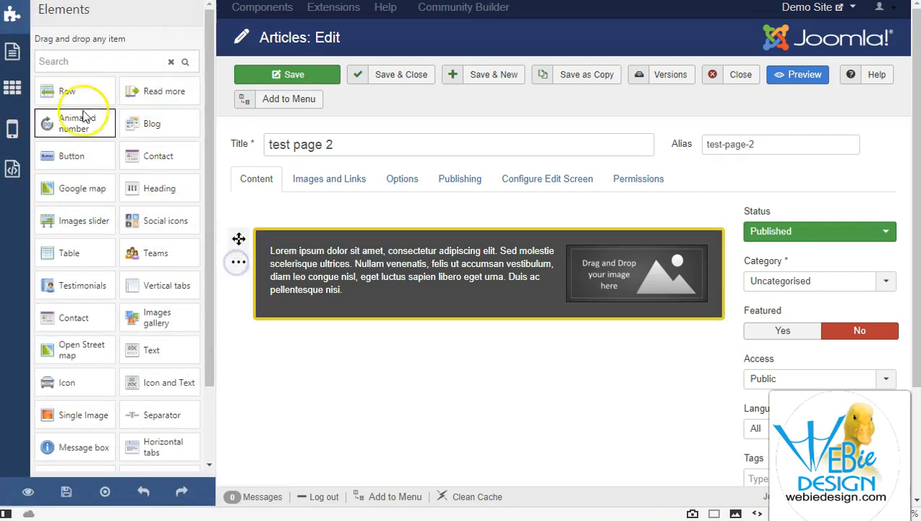
Add a new row below the styled row and split it into three equal columns
drag(72, 93, 391, 323)
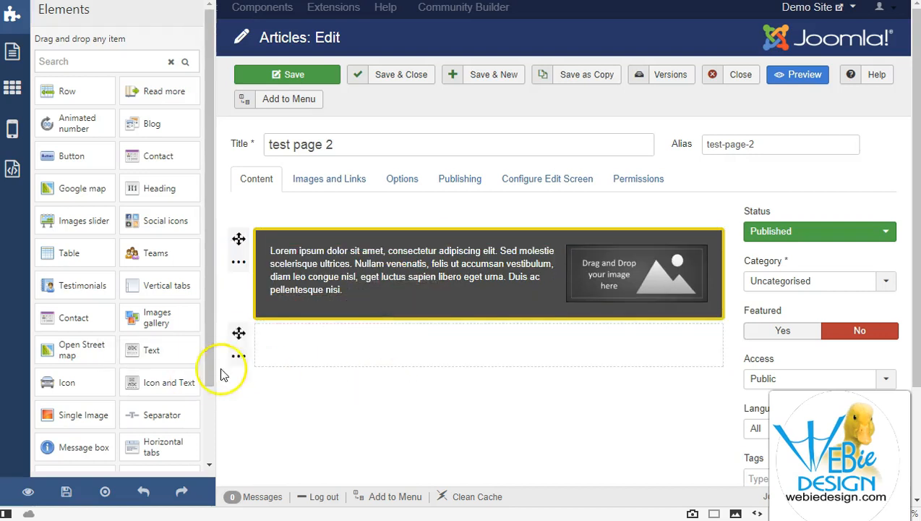
click(239, 355)
click(259, 363)
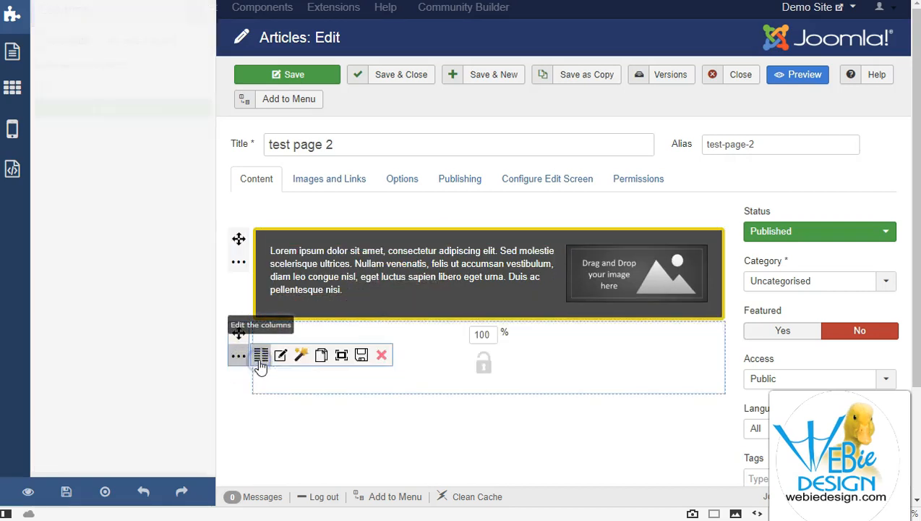
click(121, 107)
click(122, 108)
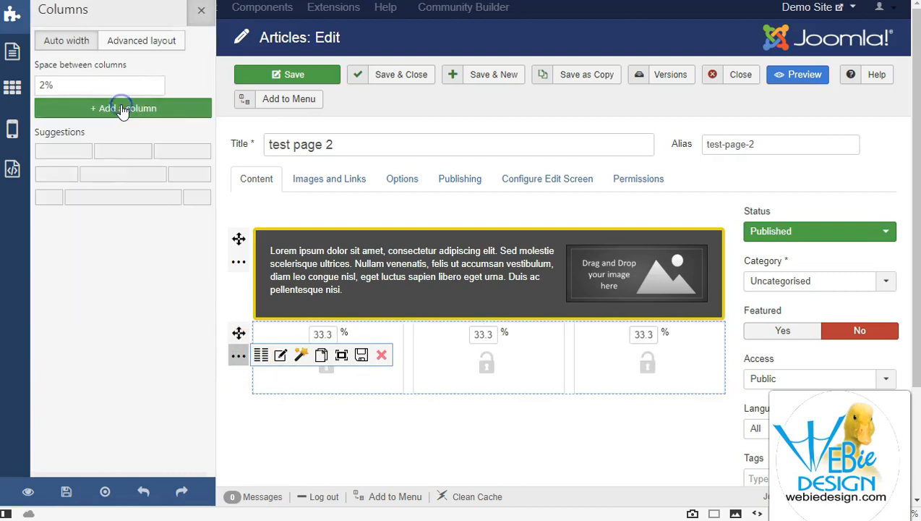
click(200, 11)
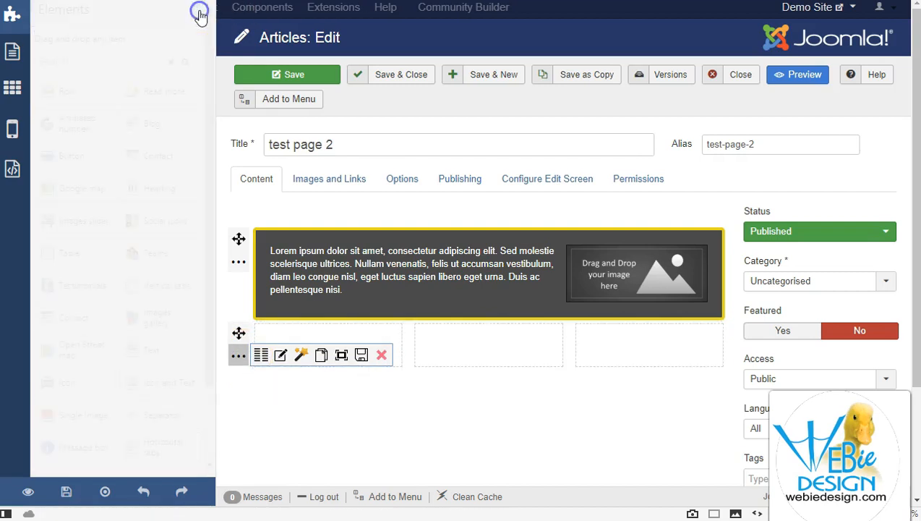
click(243, 356)
Apply the saved dark grey favorite with the yellow border to the new row's first column
mouse_move(278, 361)
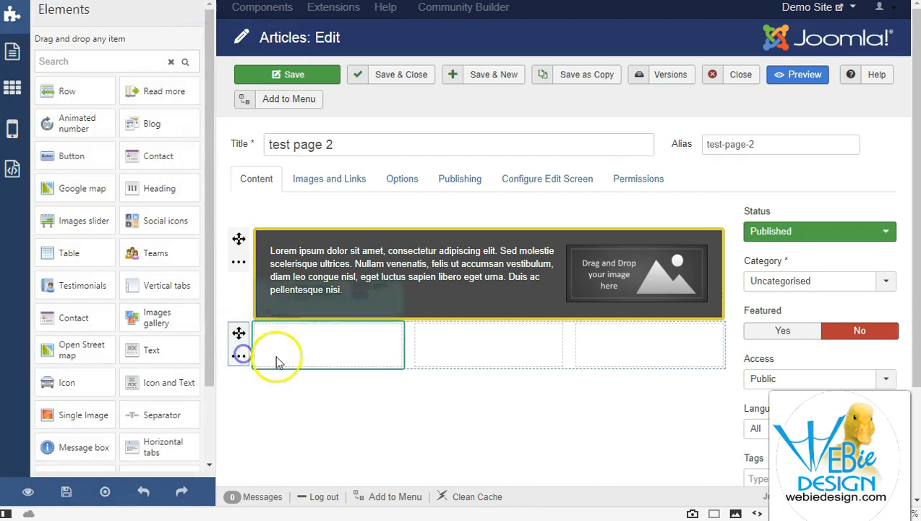
click(344, 295)
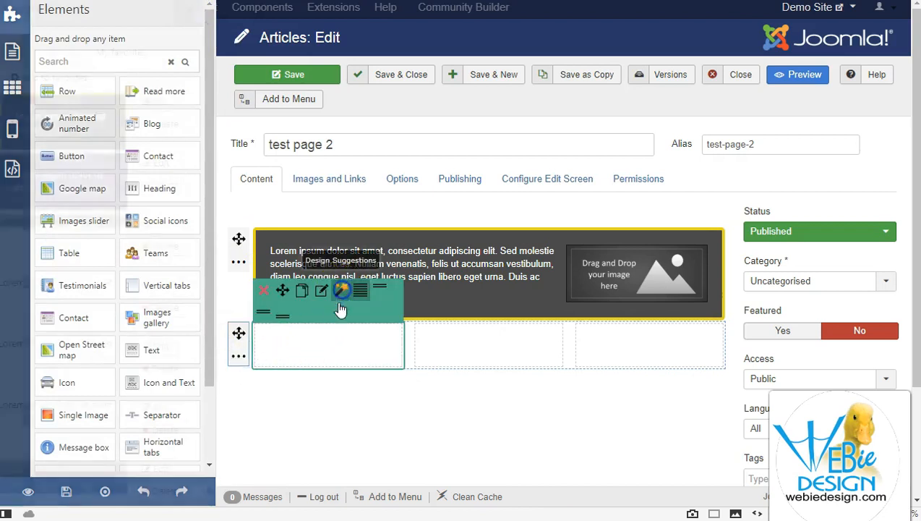
click(72, 125)
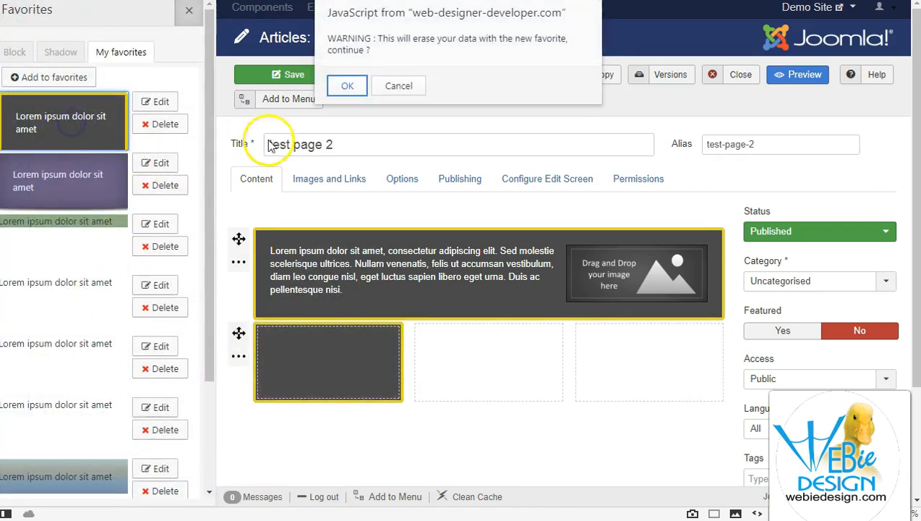
click(348, 86)
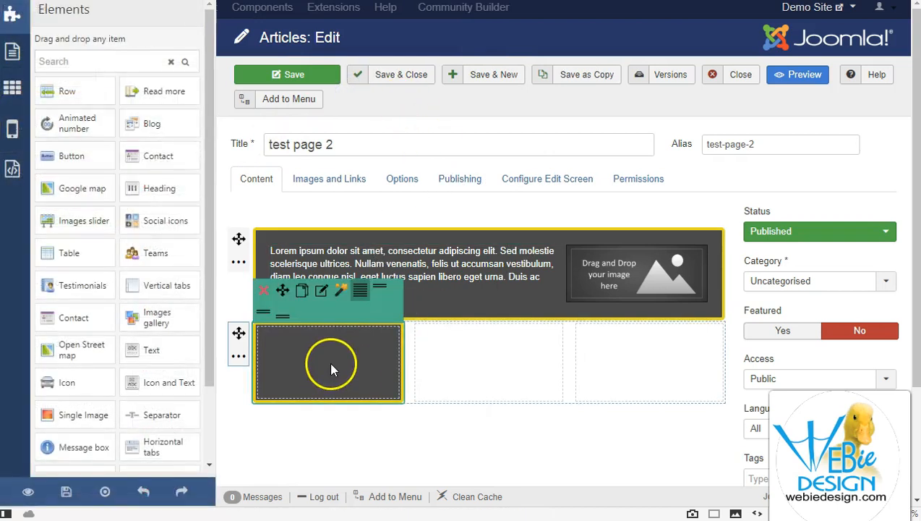
Apply the shadow style with a straight bottom-edge shadow to the new row's middle column
click(477, 380)
click(495, 294)
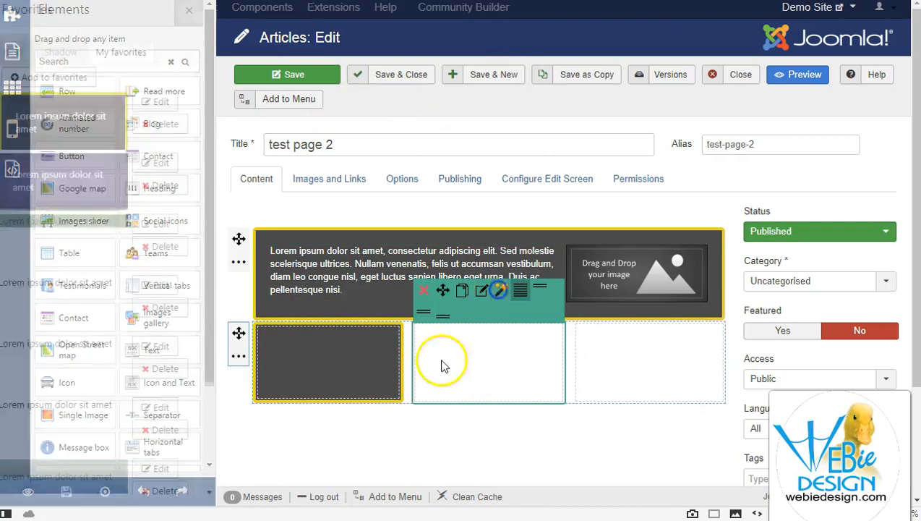
click(50, 55)
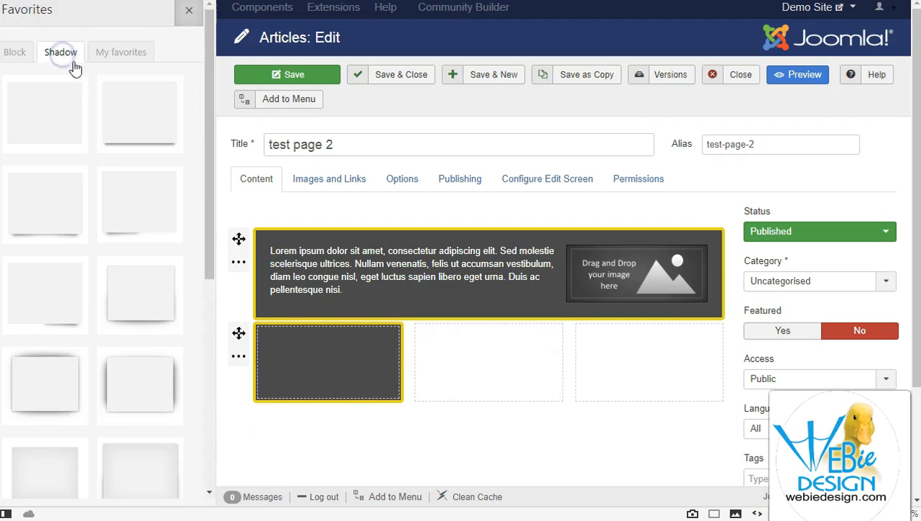
click(116, 122)
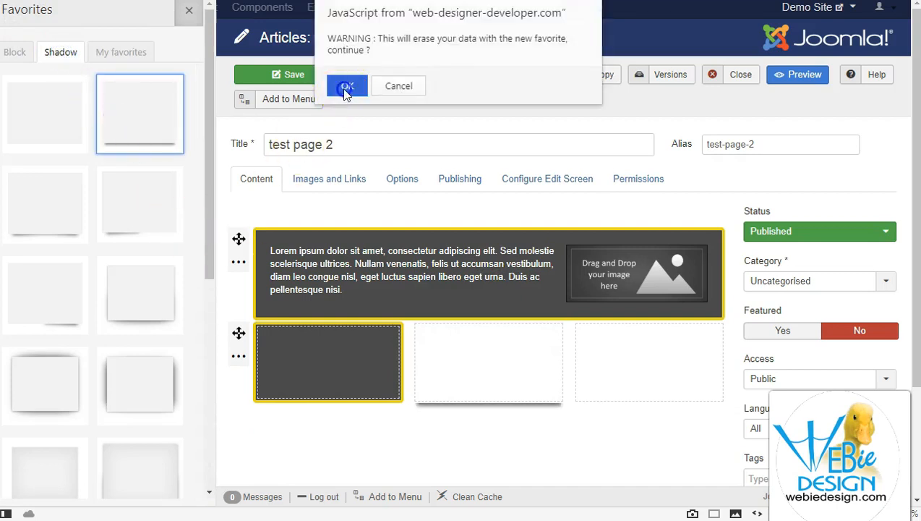
click(346, 86)
Apply the dark blue block style from the favorites to the new row's third column
click(653, 366)
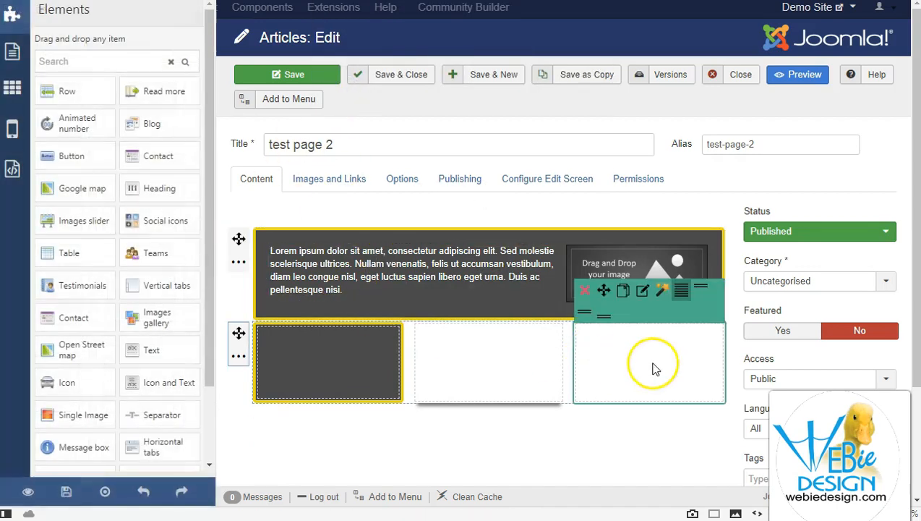
click(661, 291)
click(54, 64)
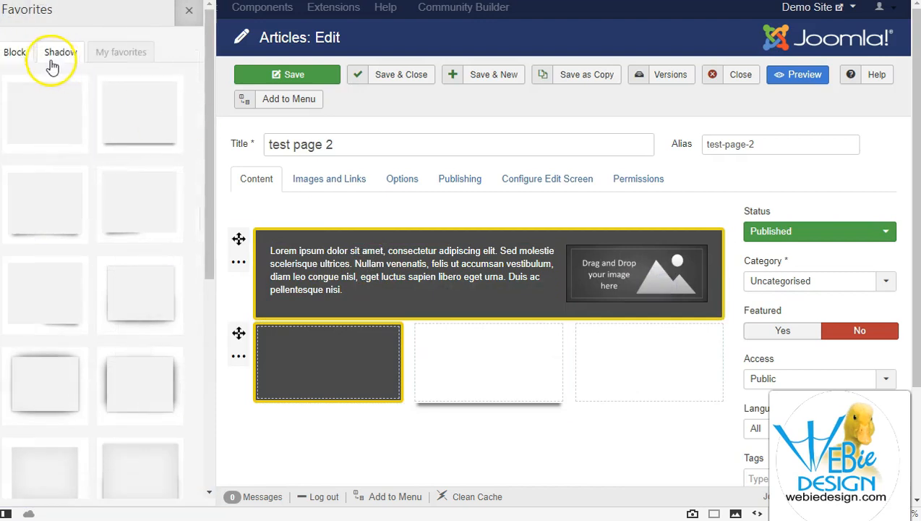
click(15, 52)
click(94, 316)
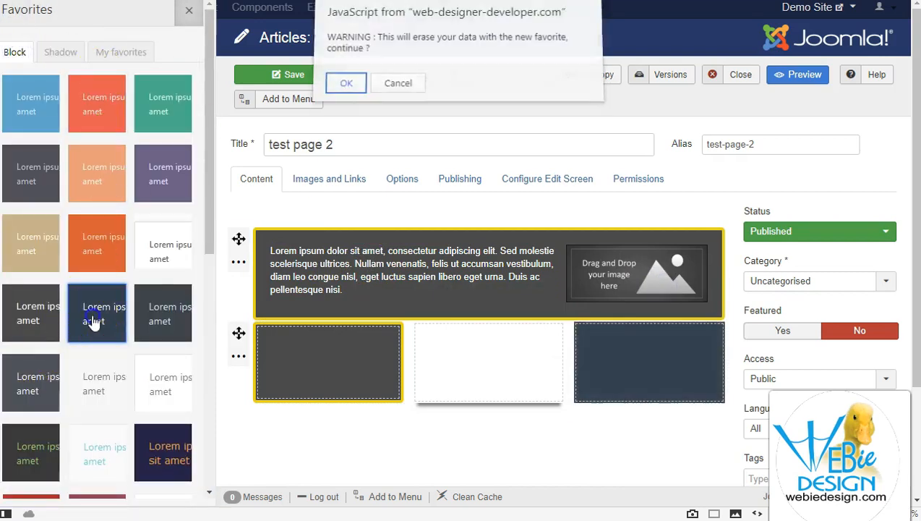
click(345, 83)
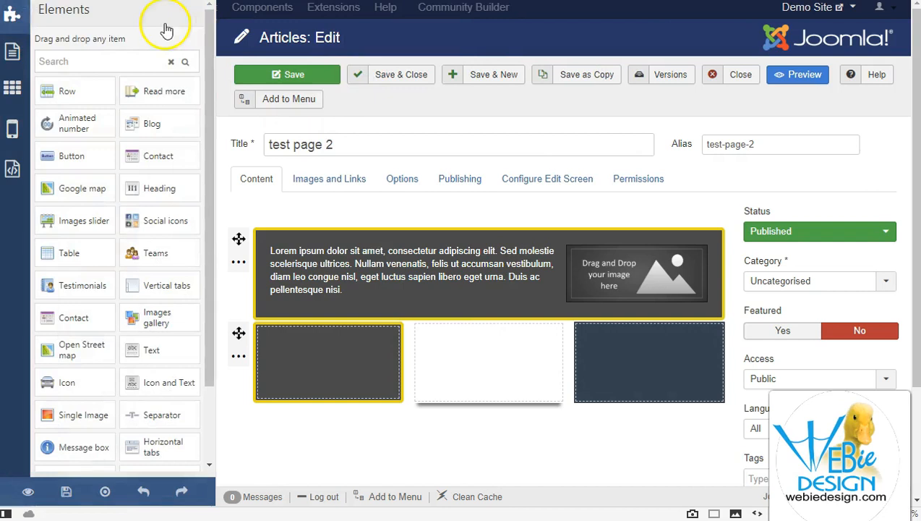
Give all sides of the upper row's Single Image a solid #00ffc4 border of size 5, apply it and finish editing
mouse_move(599, 284)
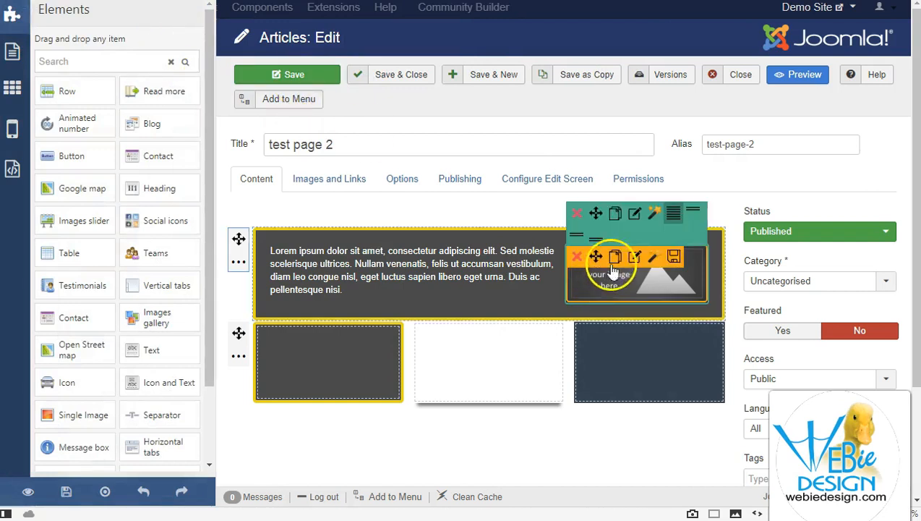
click(634, 261)
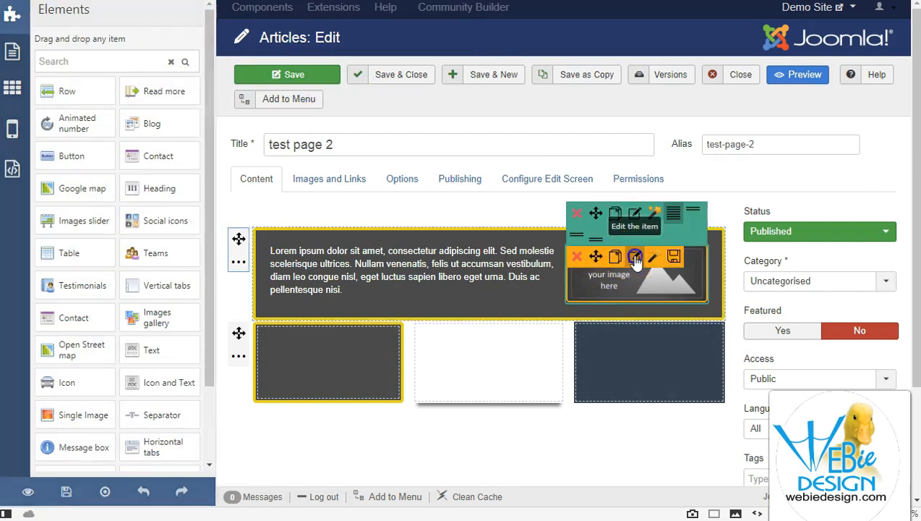
click(31, 45)
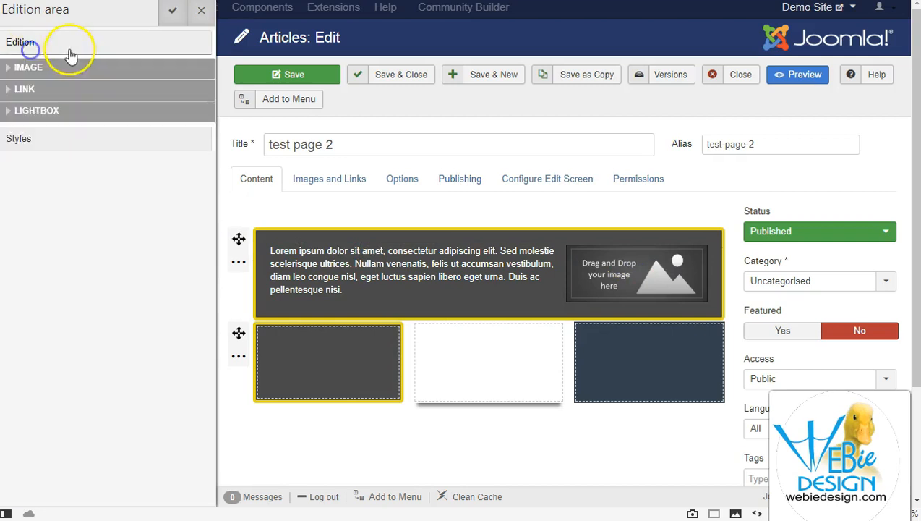
click(19, 138)
click(55, 171)
click(55, 165)
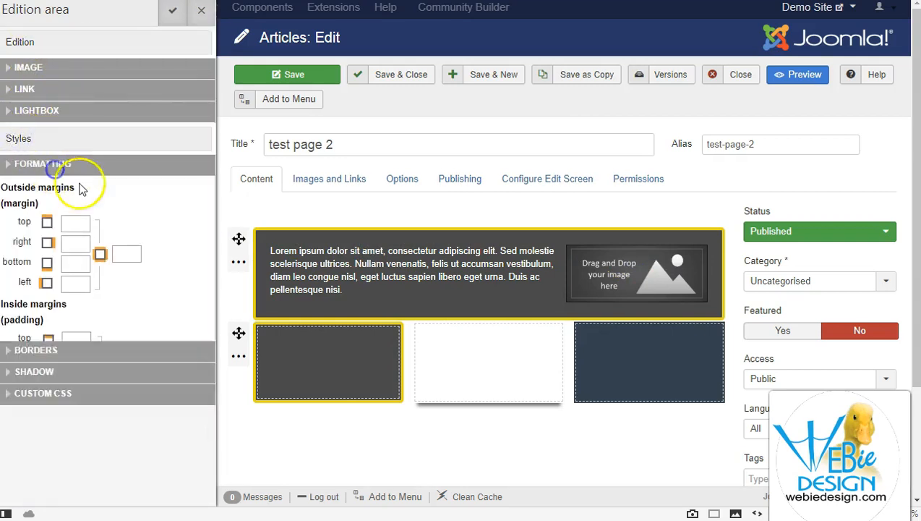
click(59, 185)
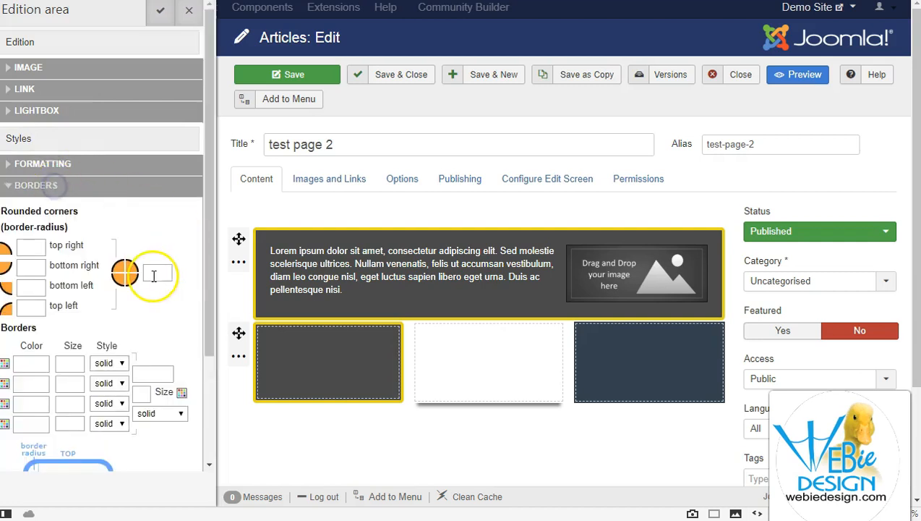
click(154, 375)
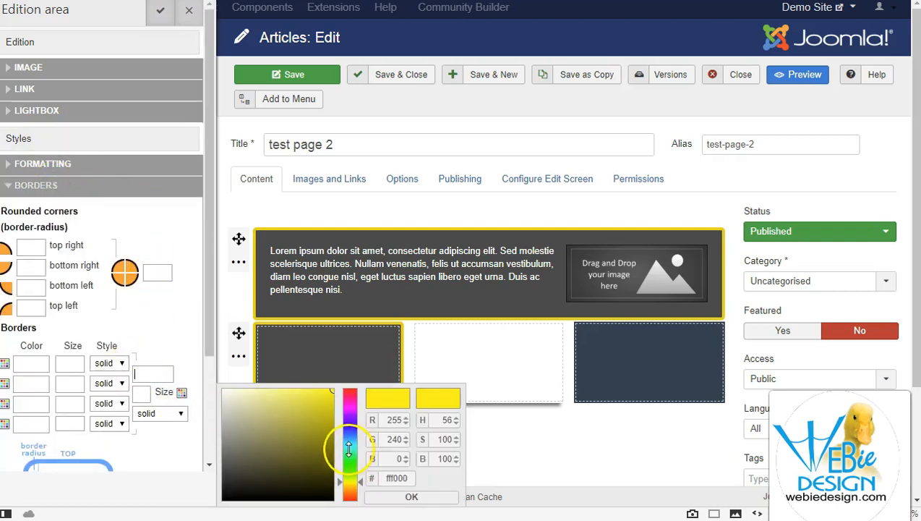
click(350, 450)
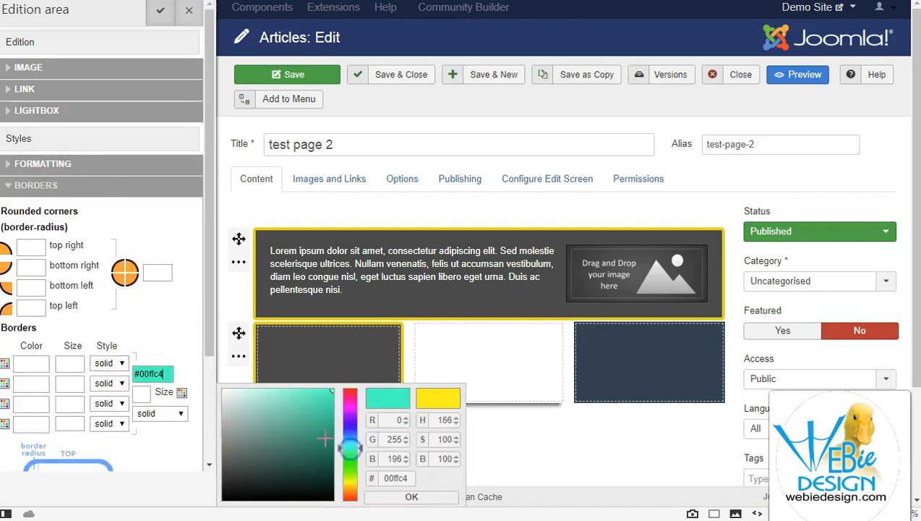
click(135, 394)
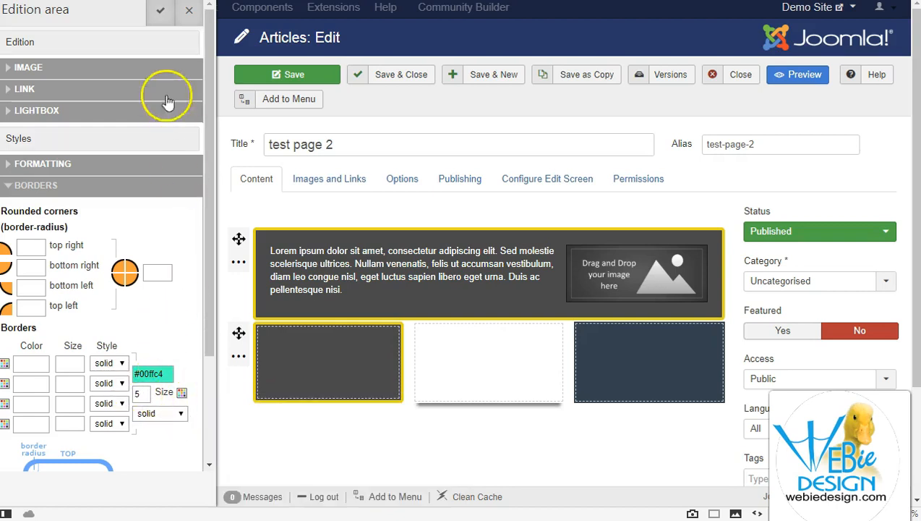
click(160, 10)
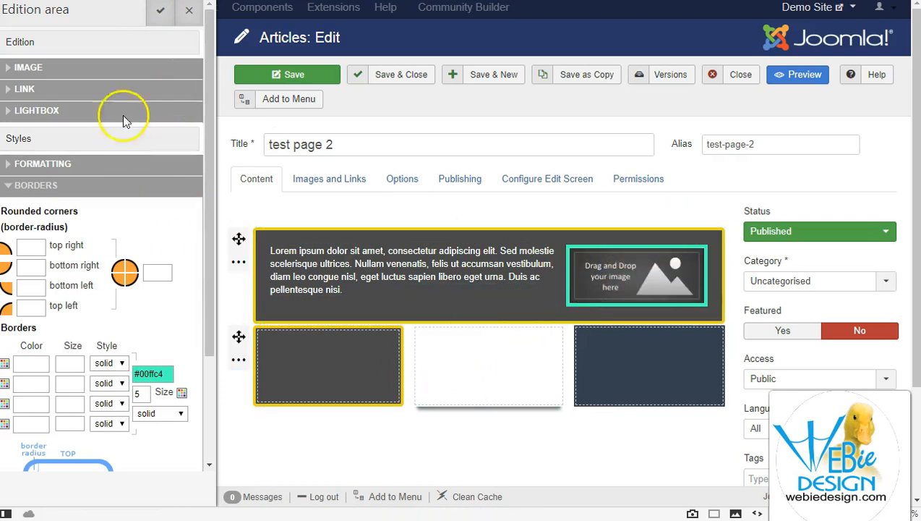
click(184, 10)
Save the article and view test page 2 on the live site before returning to the article editor
click(311, 86)
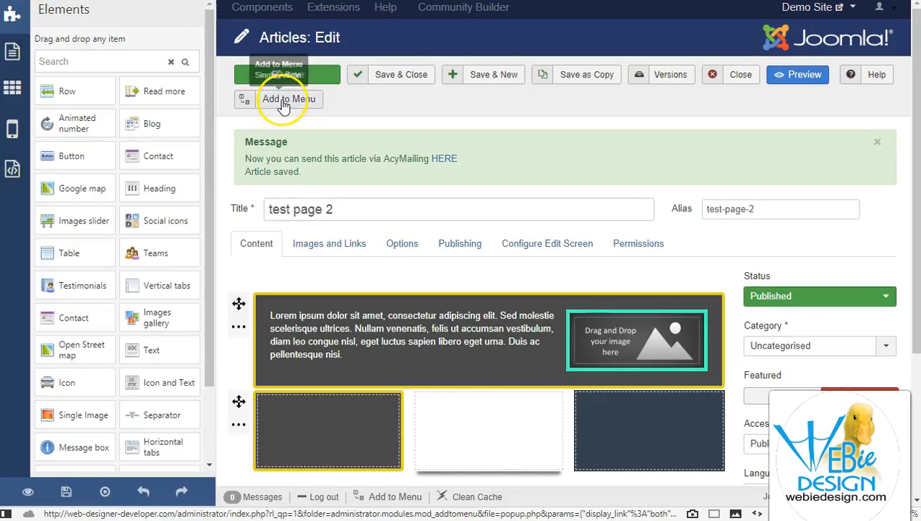
mouse_move(853, 8)
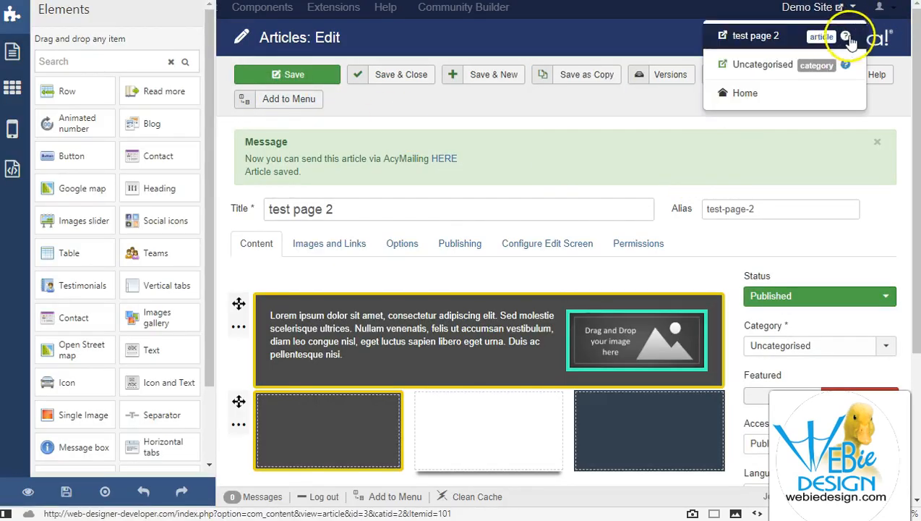
click(851, 38)
click(793, 112)
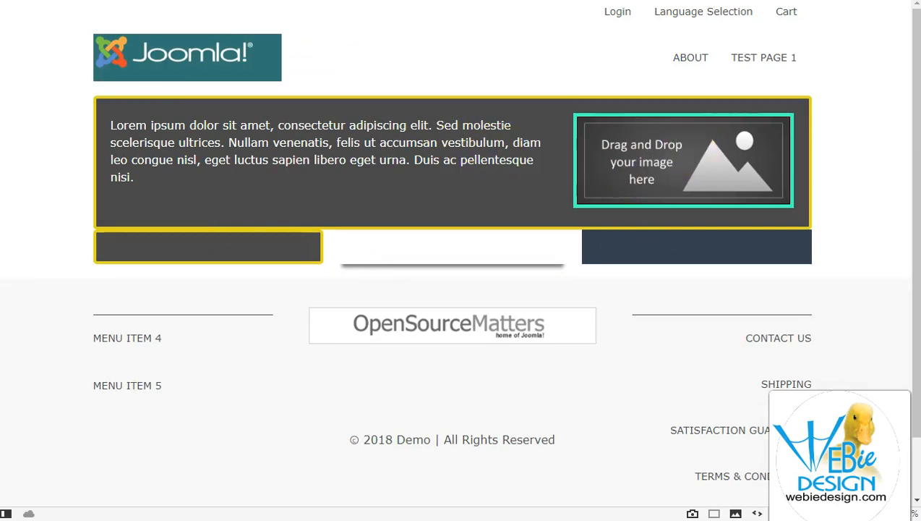
click(73, 2)
click(798, 40)
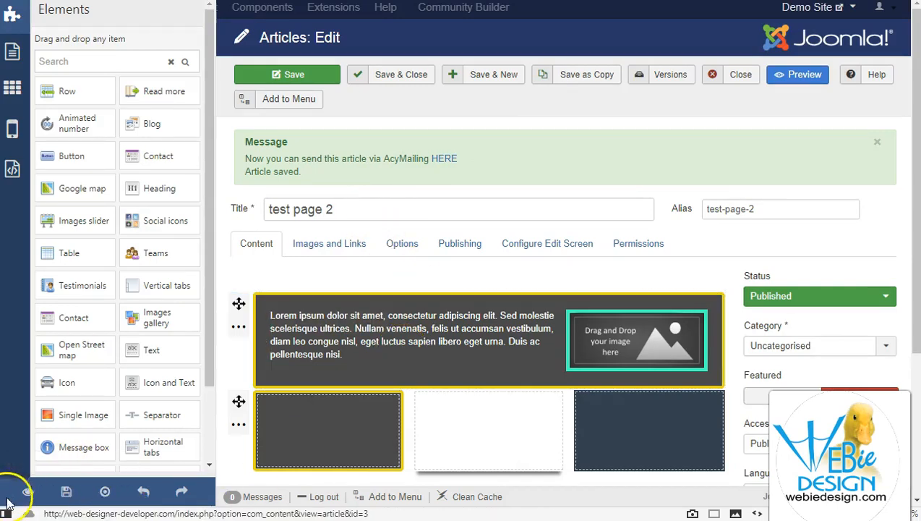
Save the current layout as a reusable page named templateforsite, and save and close the article
click(66, 495)
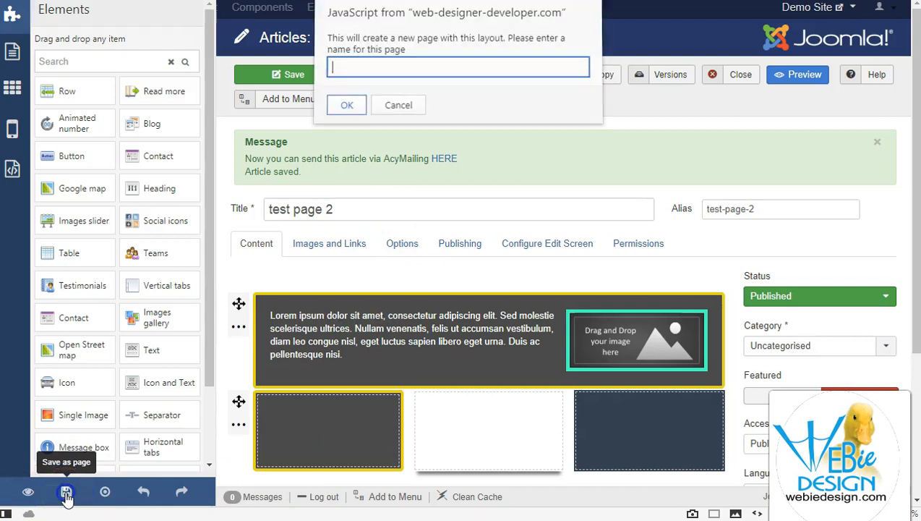
click(360, 69)
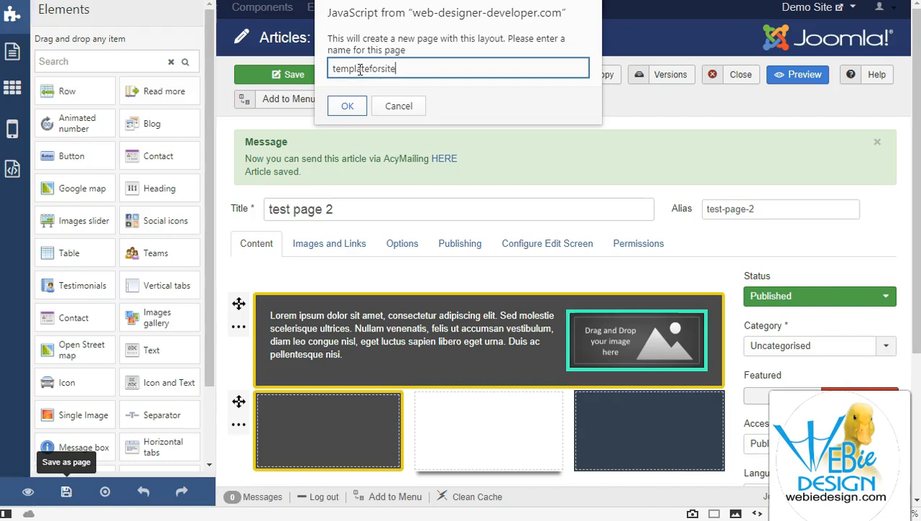
click(354, 113)
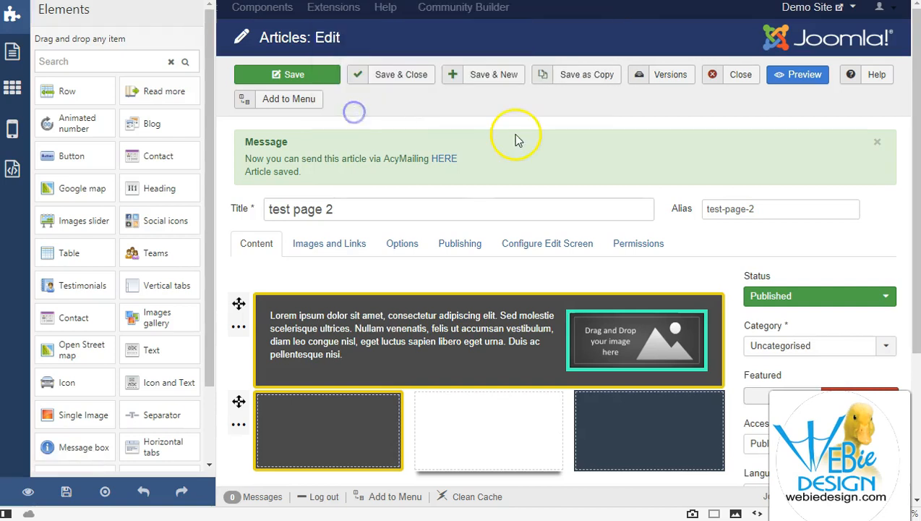
click(349, 76)
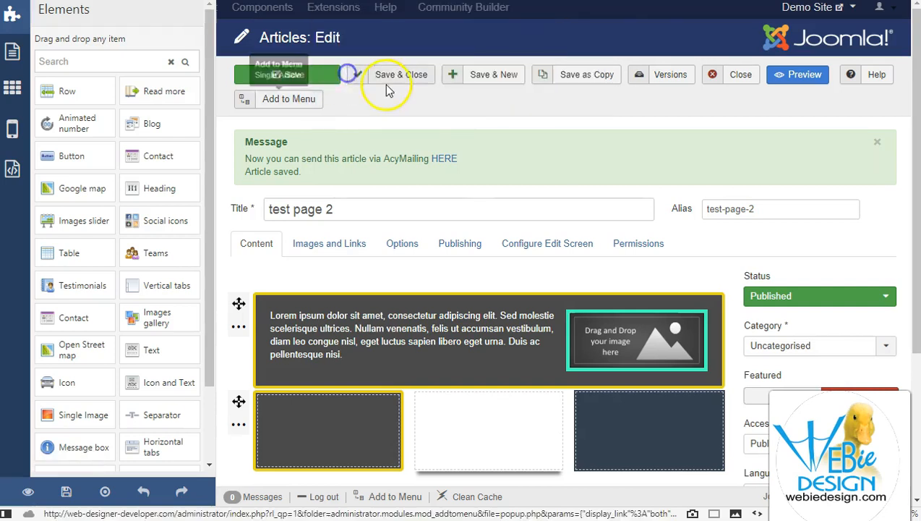
click(393, 78)
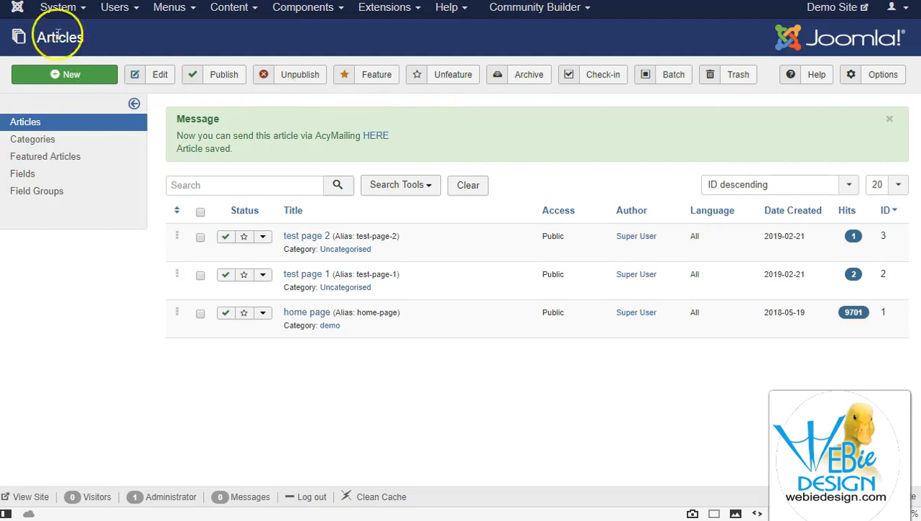
Create a new article titled "2018 Christmas Party" and save it
click(91, 76)
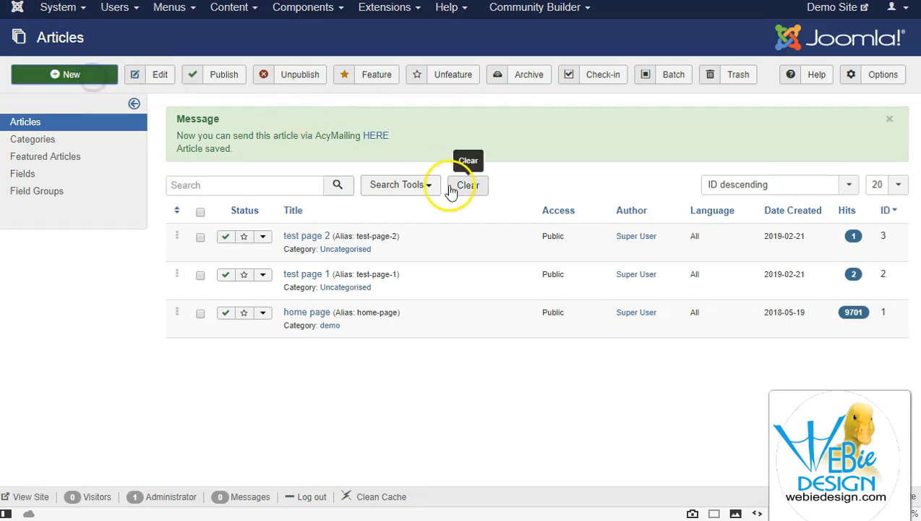
click(128, 120)
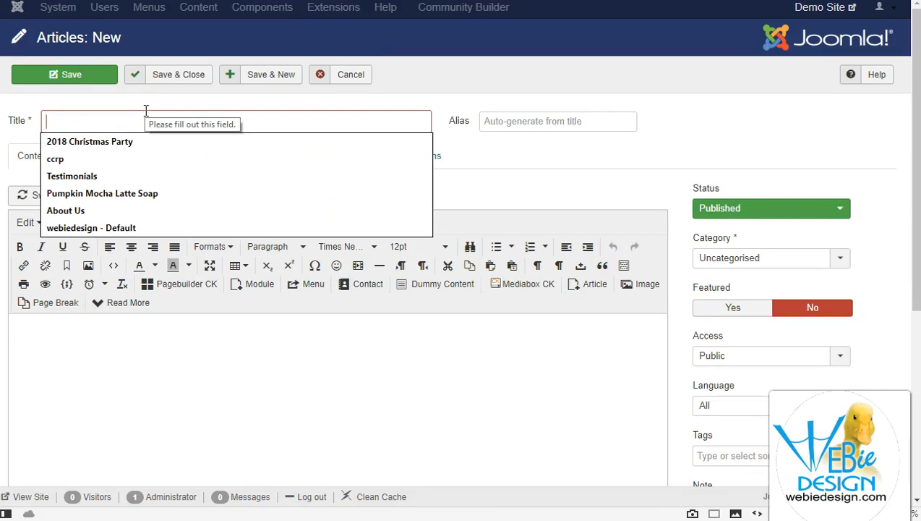
click(108, 142)
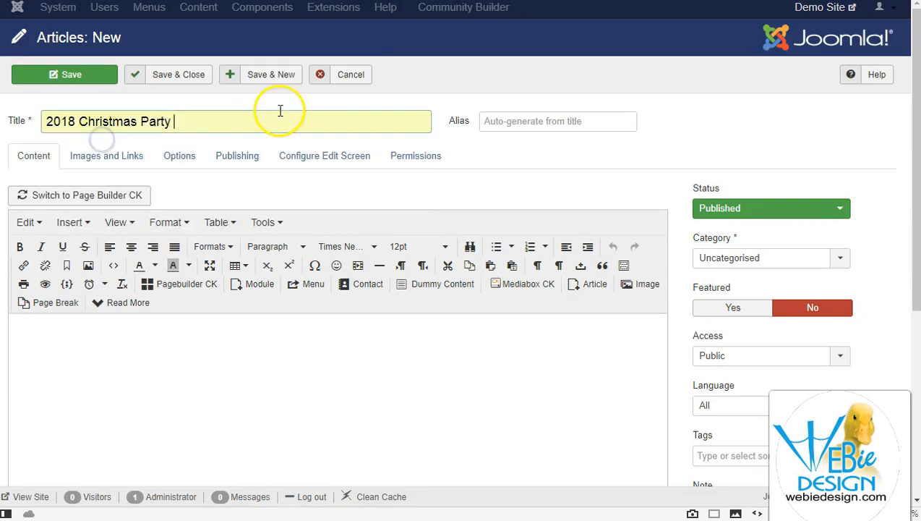
click(108, 80)
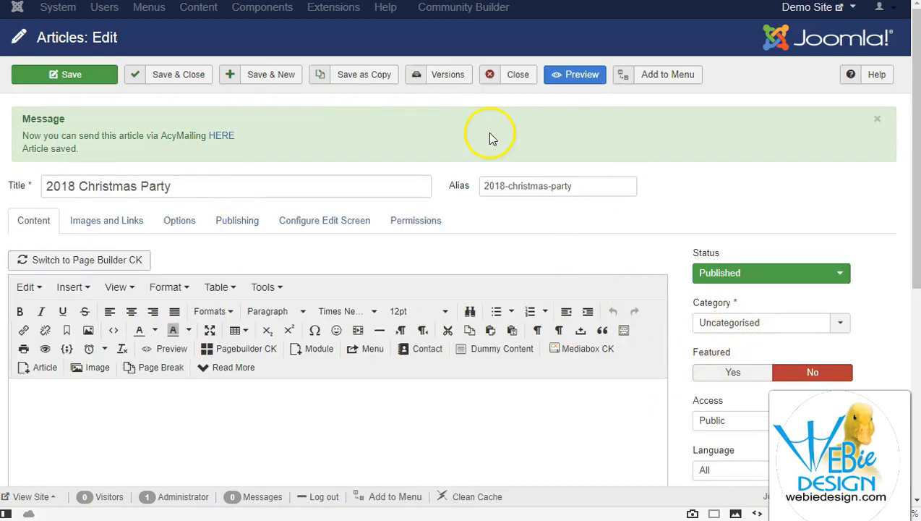
Switch the article's editor to Page Builder CK and load the saved page templateforsite with the Replace option
click(84, 259)
click(356, 83)
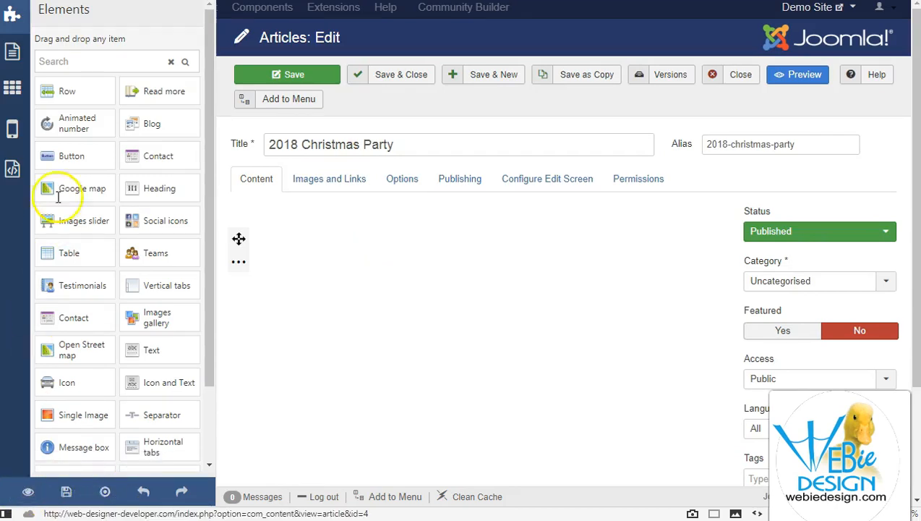
click(13, 55)
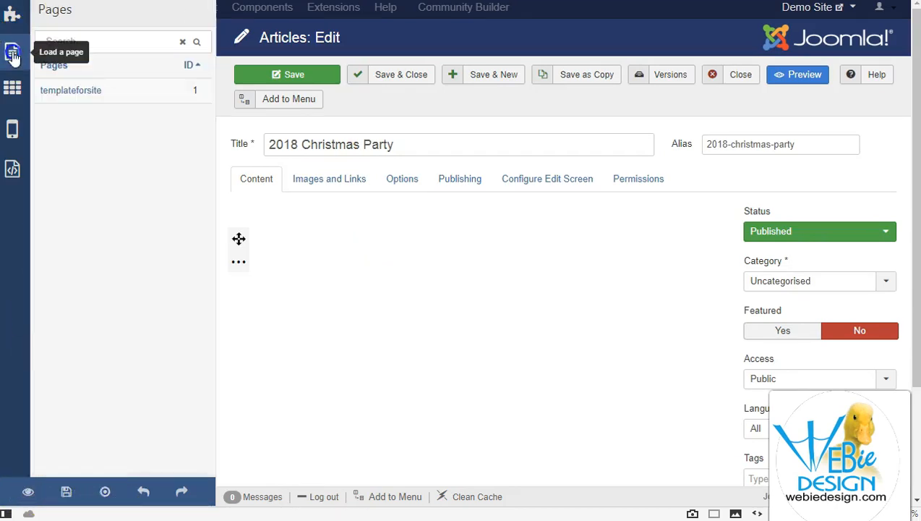
click(86, 90)
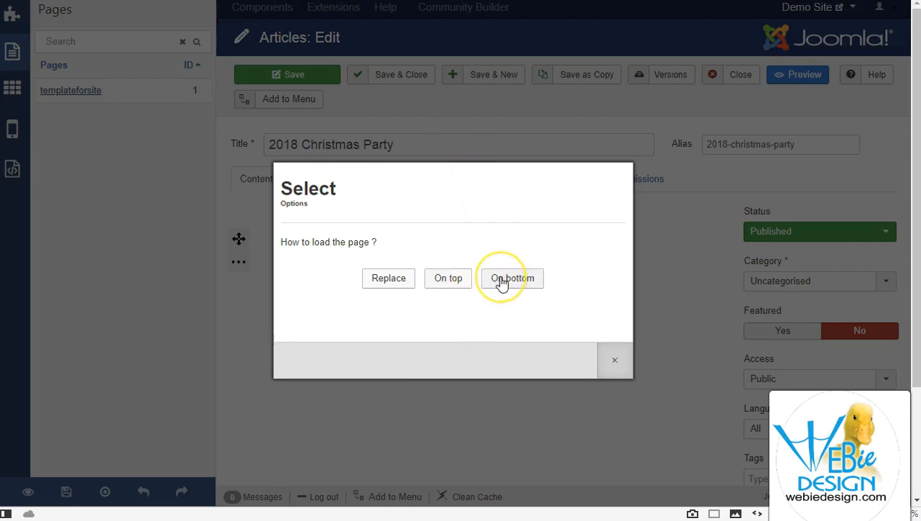
click(388, 280)
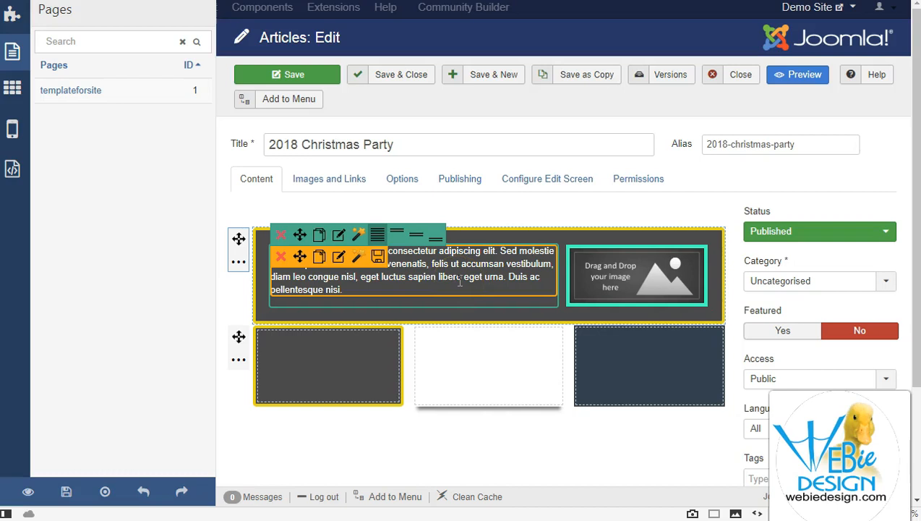
click(376, 259)
click(66, 492)
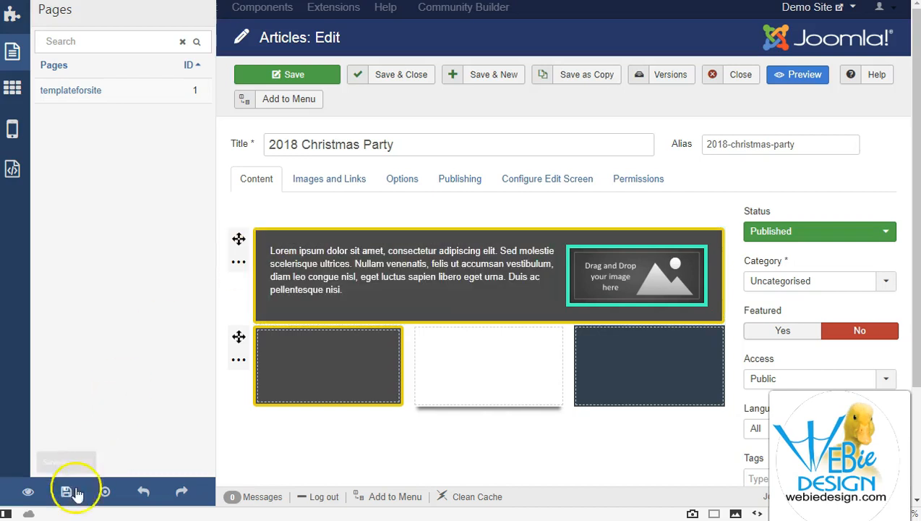
click(343, 271)
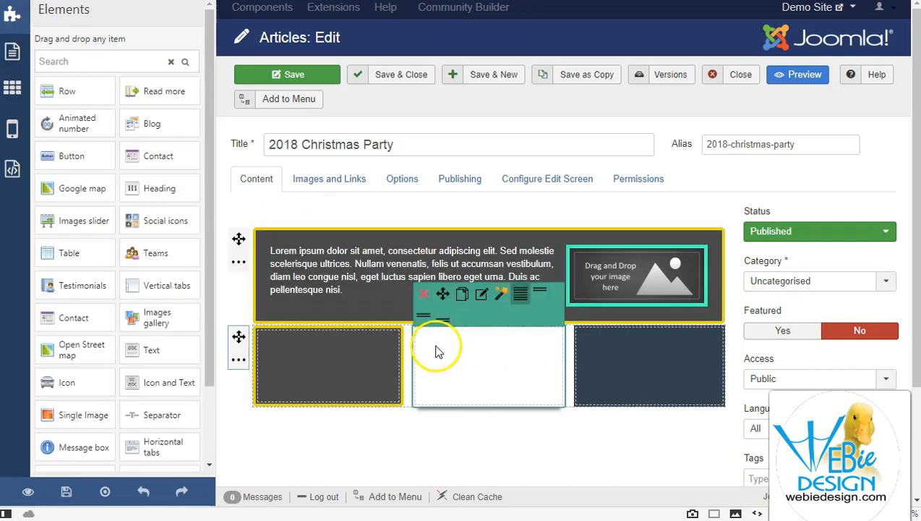
mouse_move(602, 267)
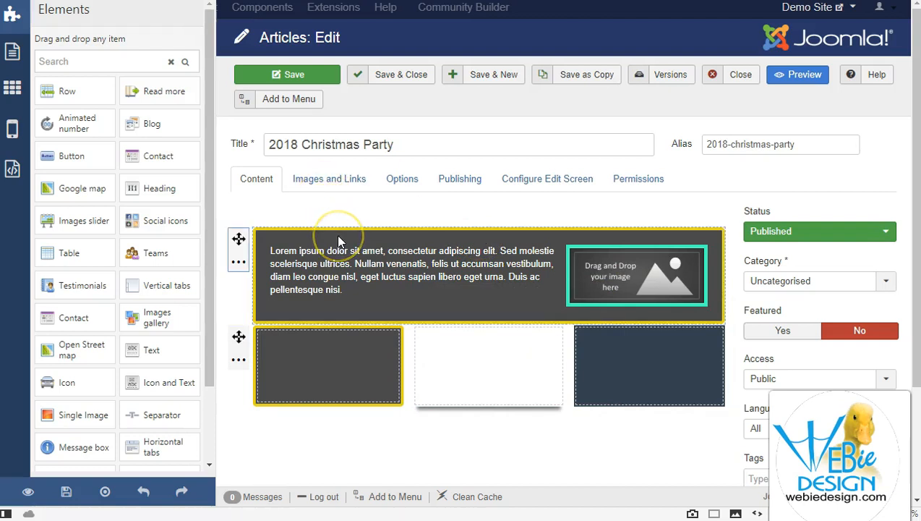
Add a new row below the three-column row and place a Button element in it
scroll(338, 241, down, 1)
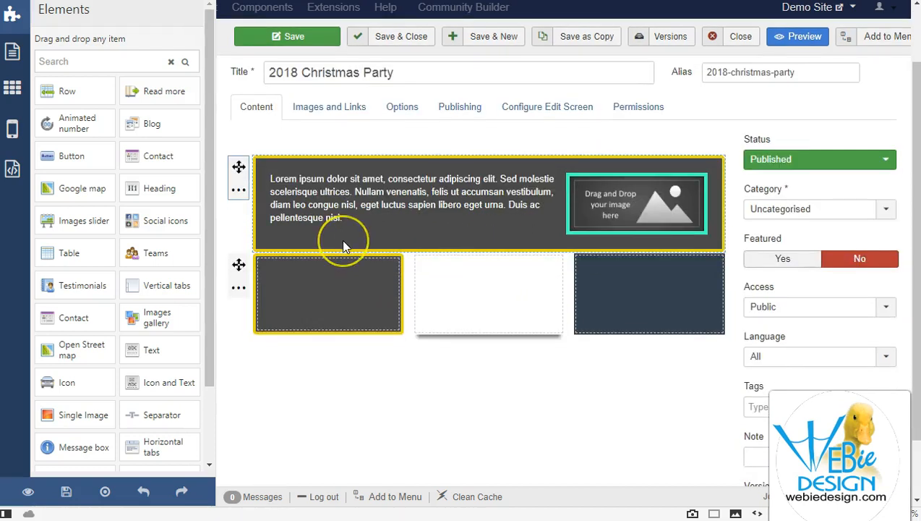
drag(64, 90, 384, 372)
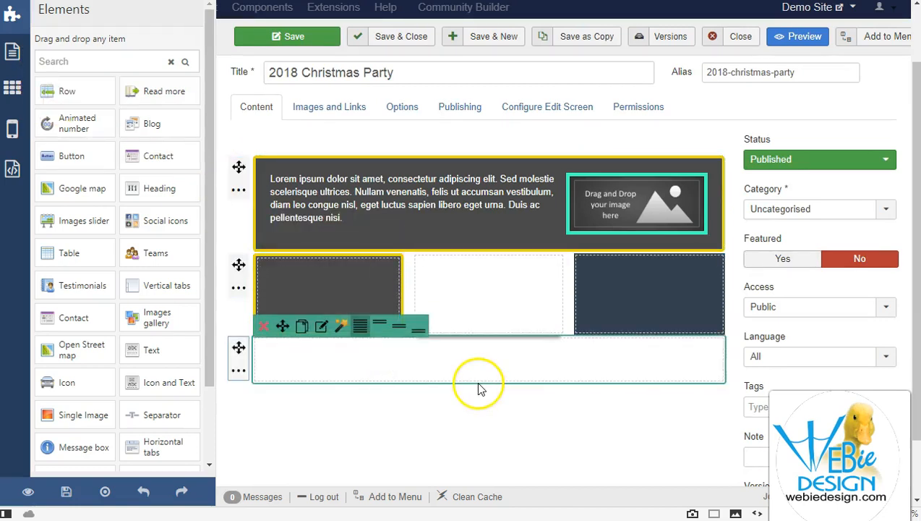
drag(210, 370, 209, 453)
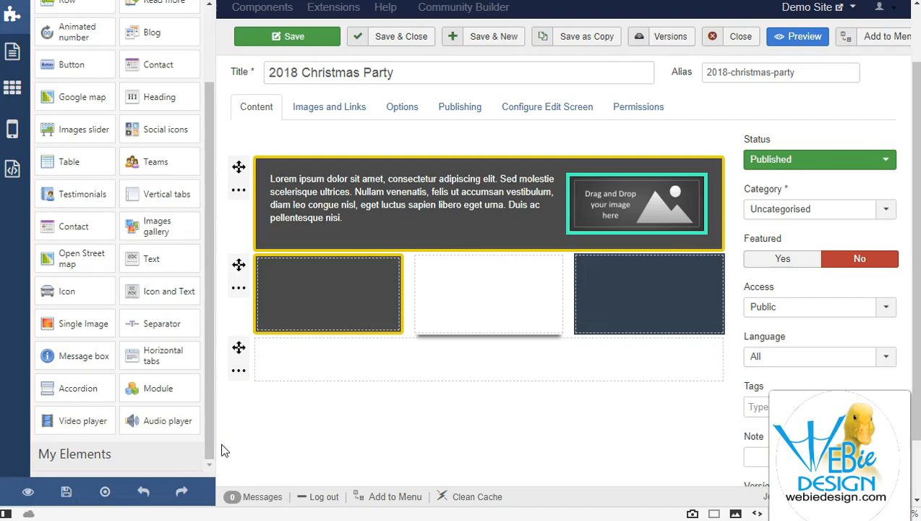
drag(210, 430, 220, 383)
drag(66, 119, 422, 370)
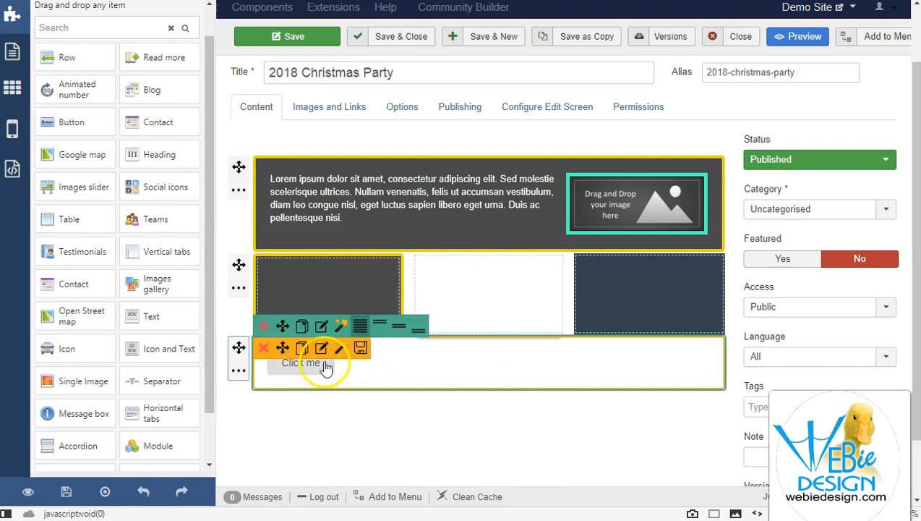
Set the new Button's text to "click this button" and apply it
click(324, 355)
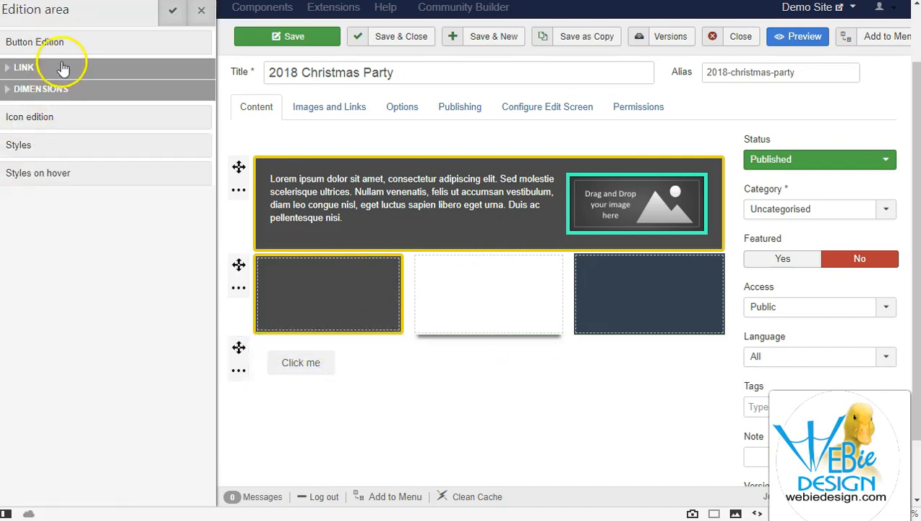
click(54, 67)
drag(122, 92, 61, 90)
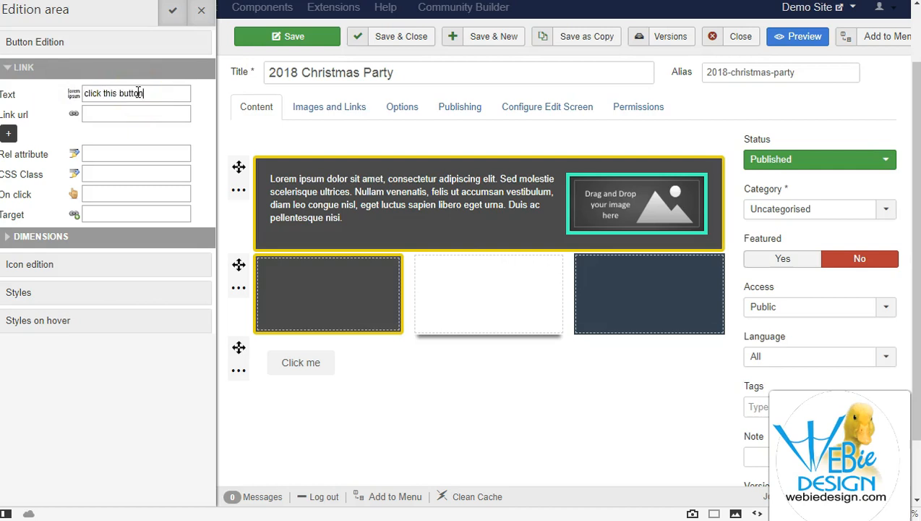
click(172, 10)
click(161, 32)
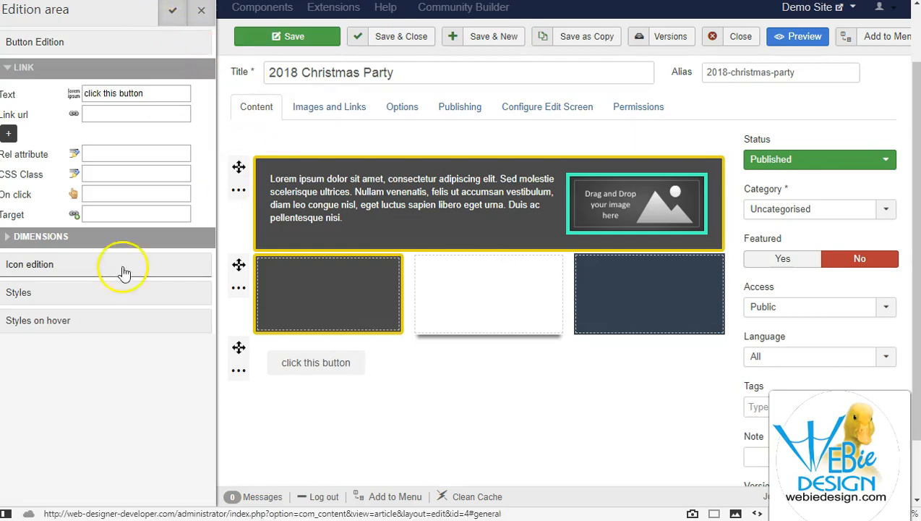
Set the main background color of the Button's style to #f01ff0
click(29, 292)
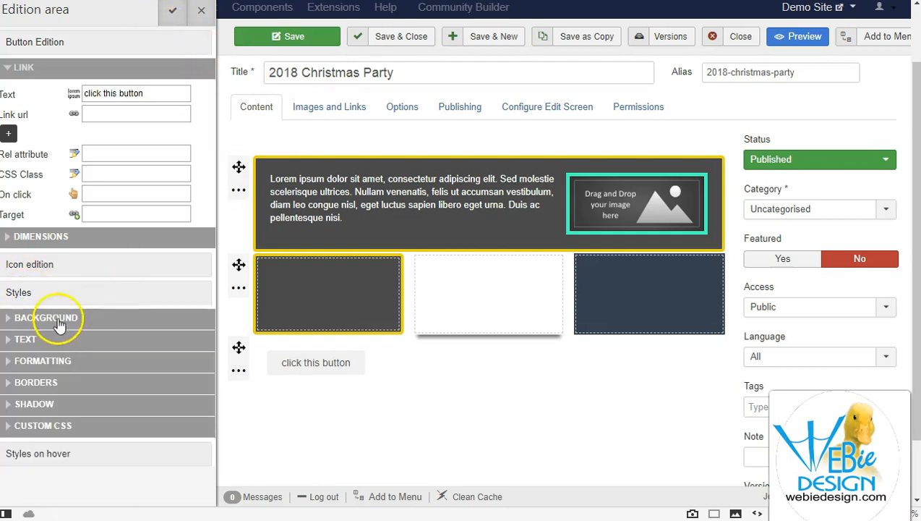
click(61, 322)
scroll(160, 323, down, 2)
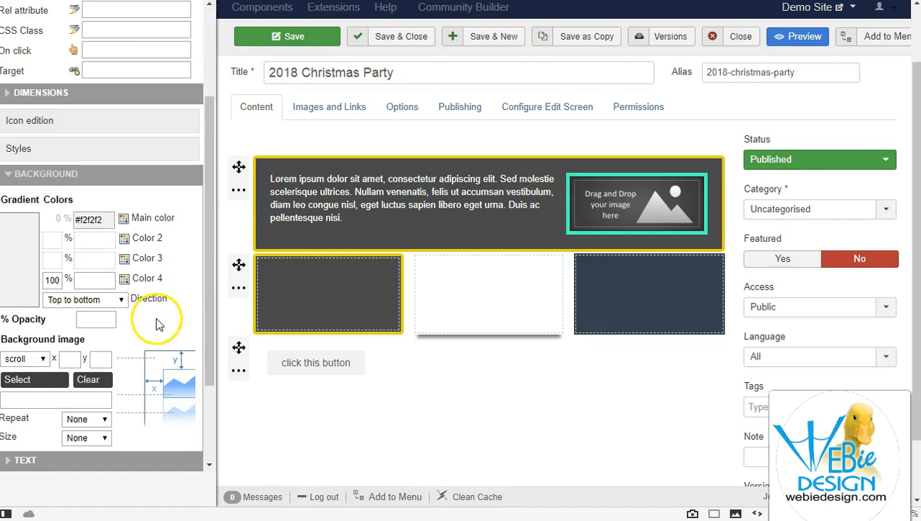
click(92, 219)
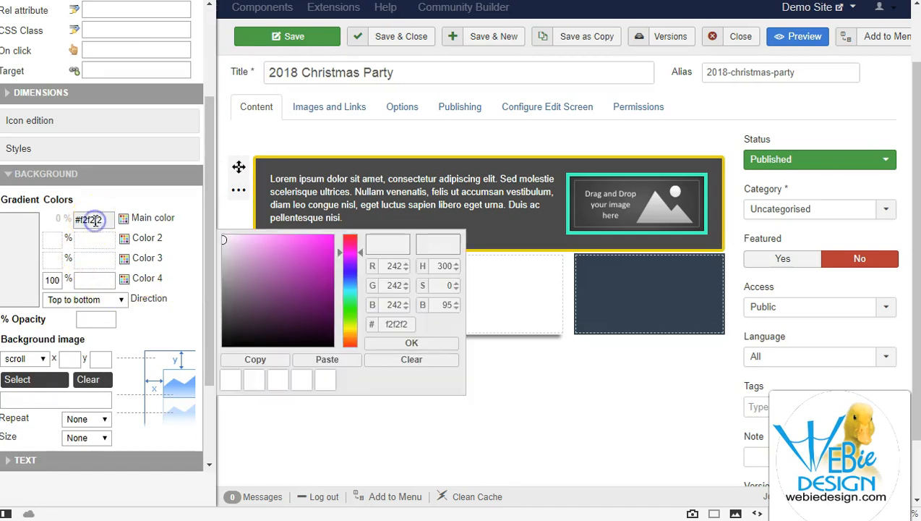
click(318, 241)
click(397, 344)
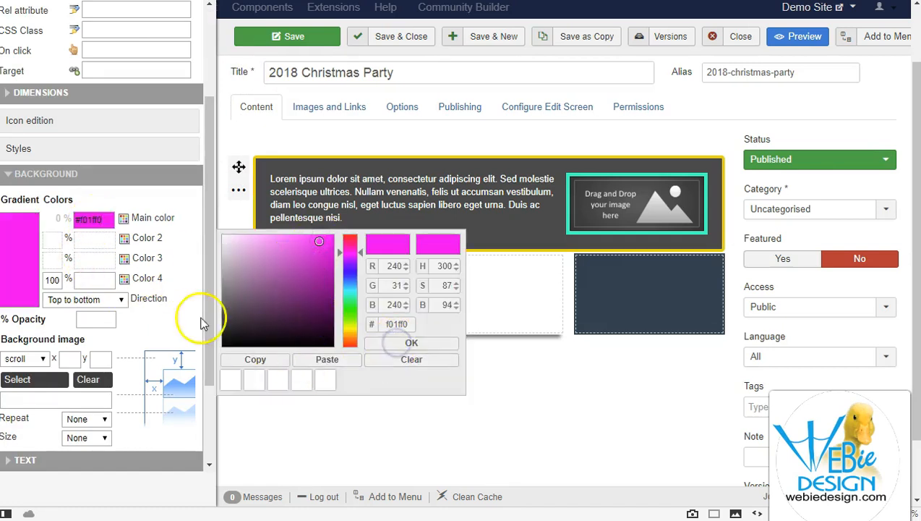
click(56, 173)
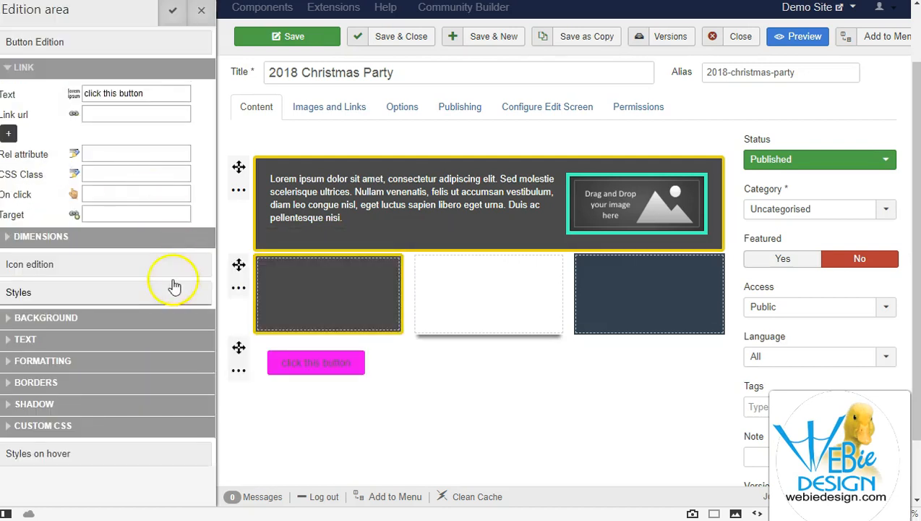
Set the Button's font color to #faf2fa and its font size to 20, and finish editing
click(17, 338)
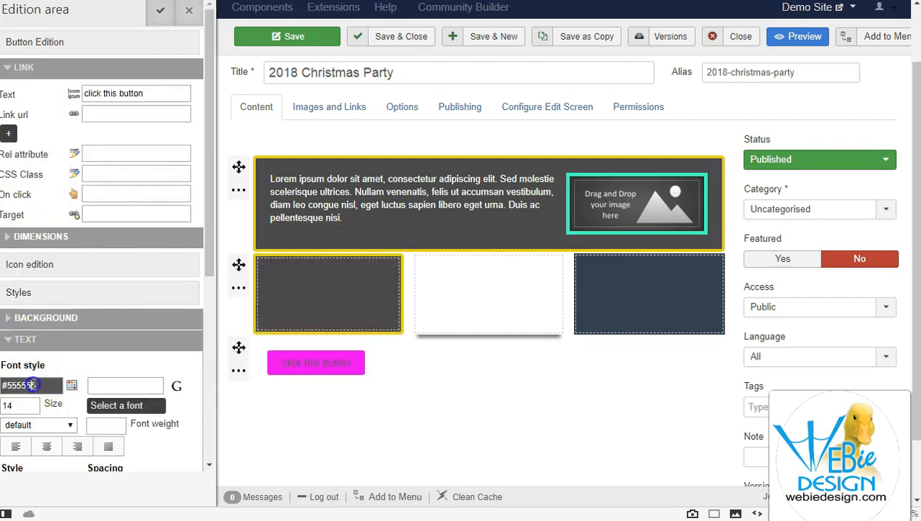
click(29, 385)
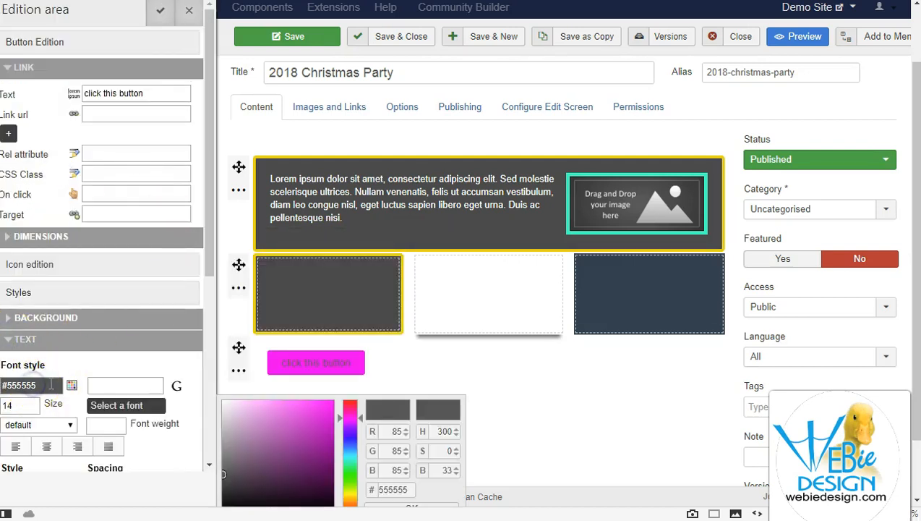
click(226, 402)
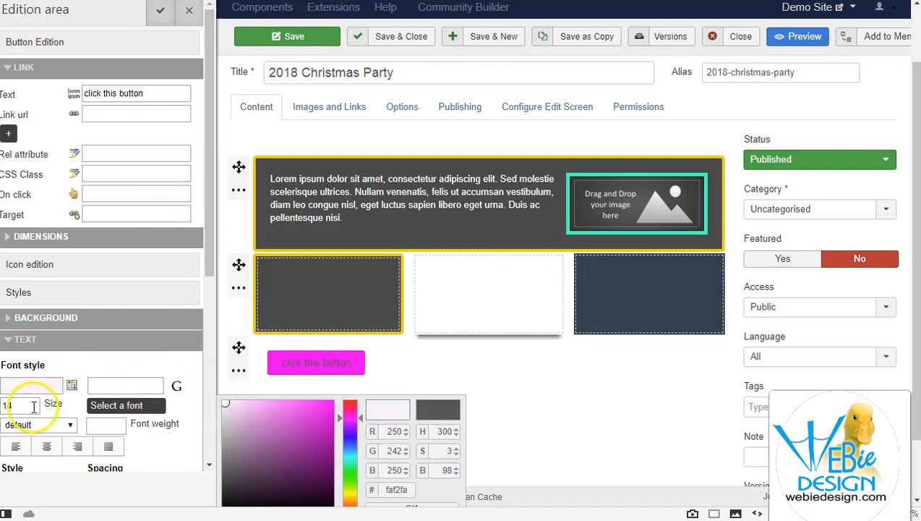
drag(33, 406, 2, 406)
text(20)
click(119, 365)
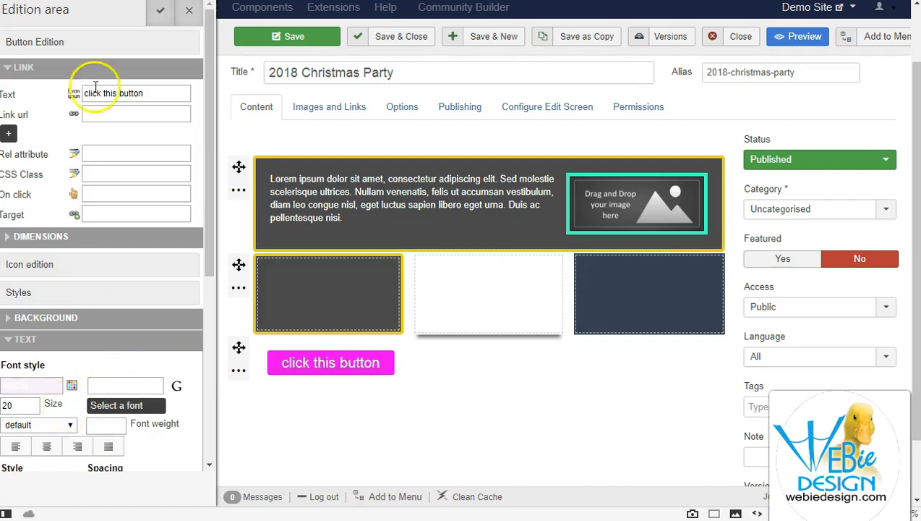
click(161, 10)
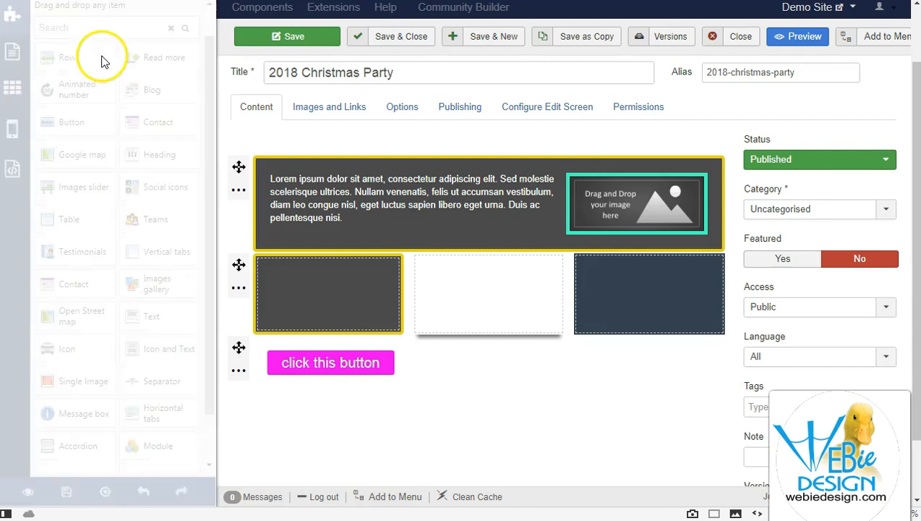
Save the pink "click this button" element as a reusable element named "pinkbutton" and close its edition area
mouse_move(324, 380)
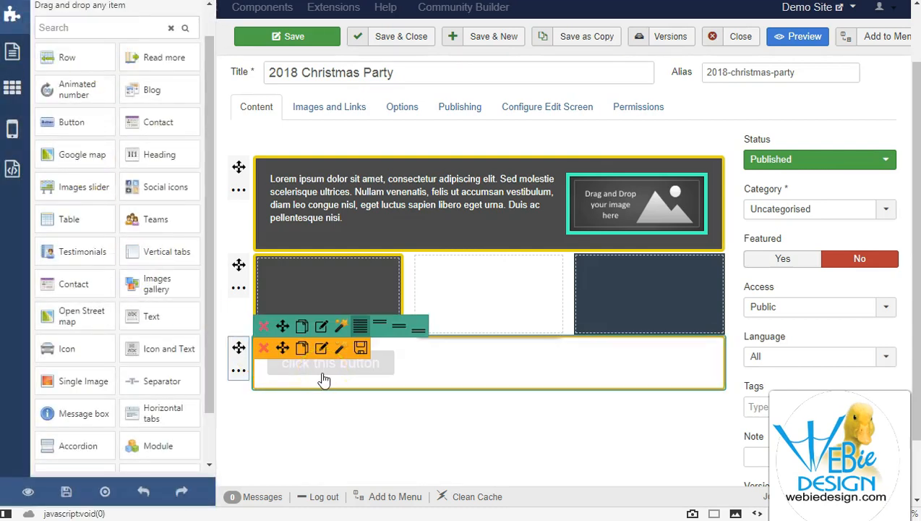
click(322, 349)
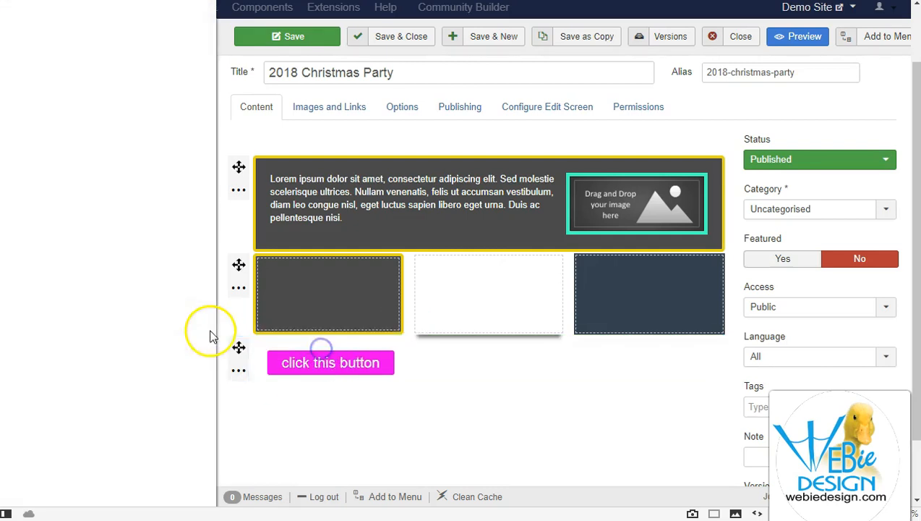
mouse_move(381, 374)
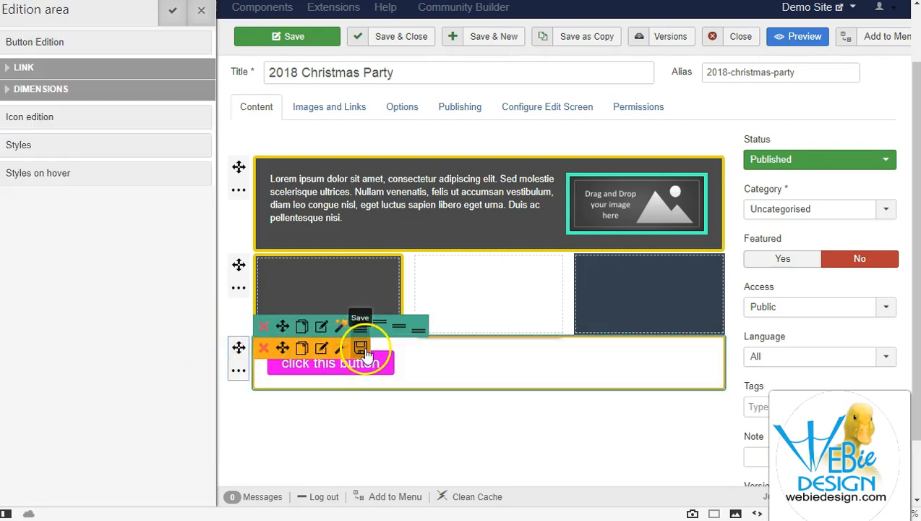
click(360, 349)
click(338, 54)
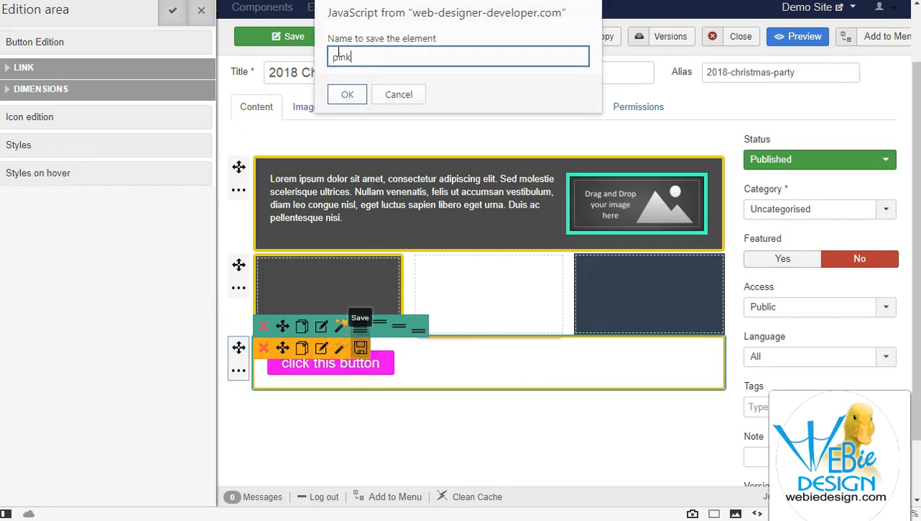
click(349, 94)
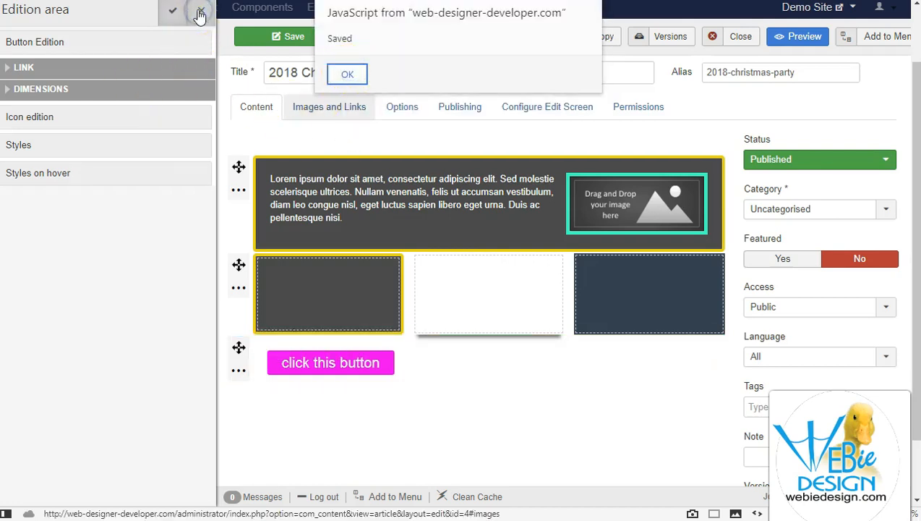
key(Return)
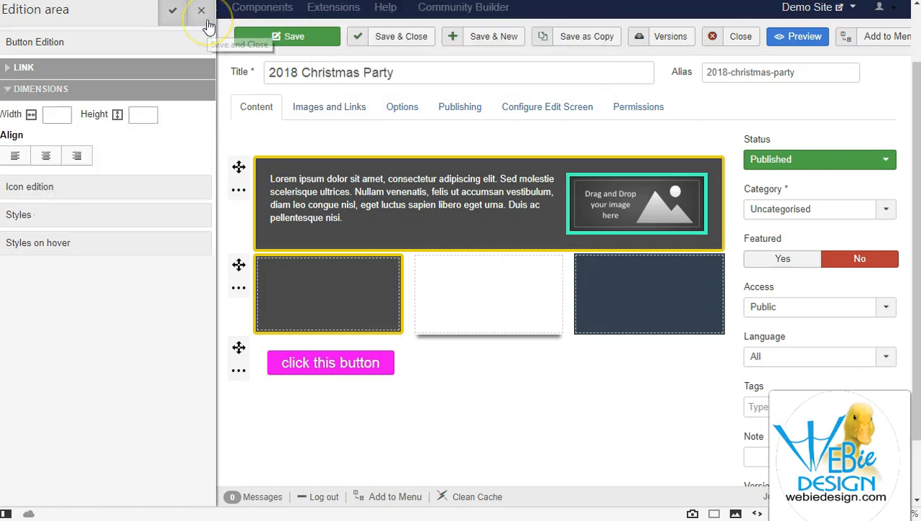
click(203, 13)
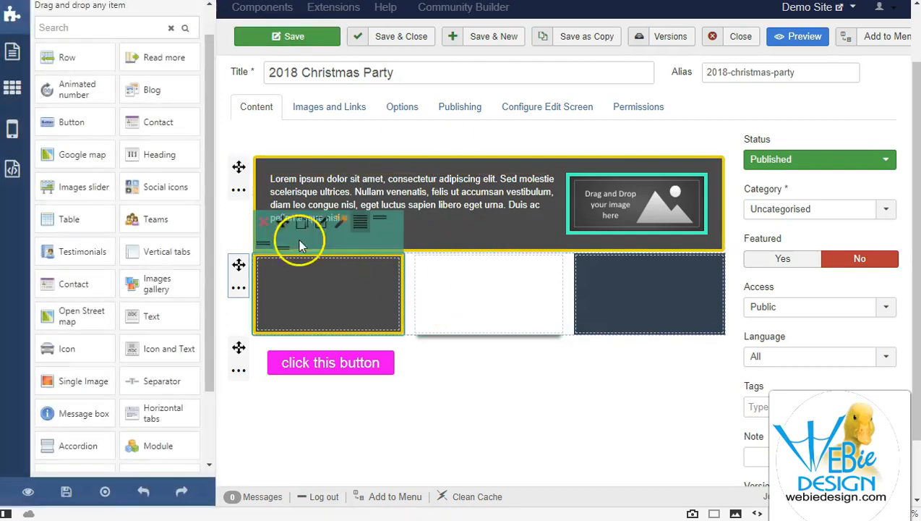
Place the saved pinkbutton element in the middle column of the three-column row, and save and close the article
drag(210, 288, 227, 456)
drag(66, 457, 482, 277)
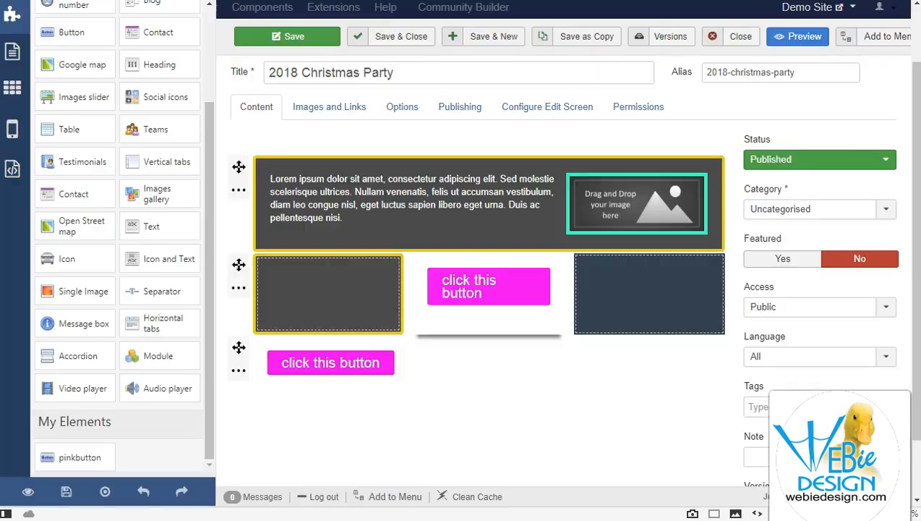
click(410, 38)
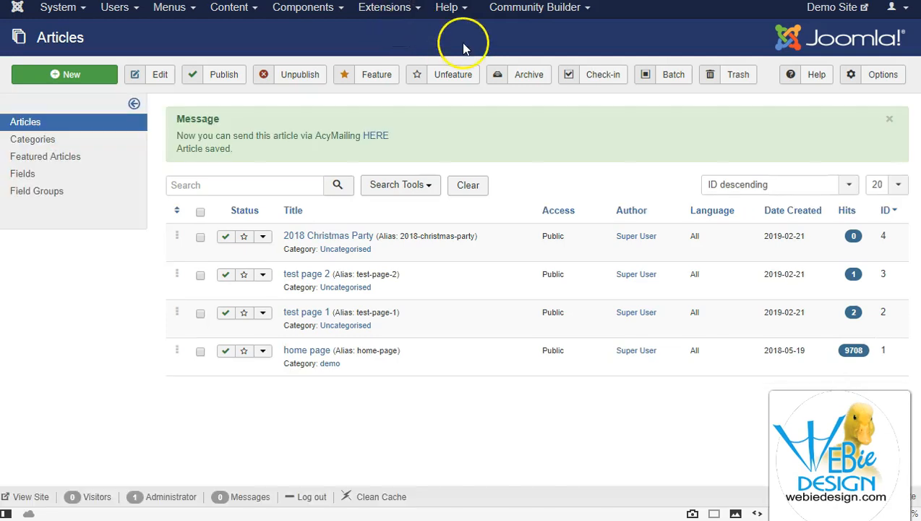
Open the site modules list and filter it by the Page Builder CK type
click(379, 9)
click(385, 58)
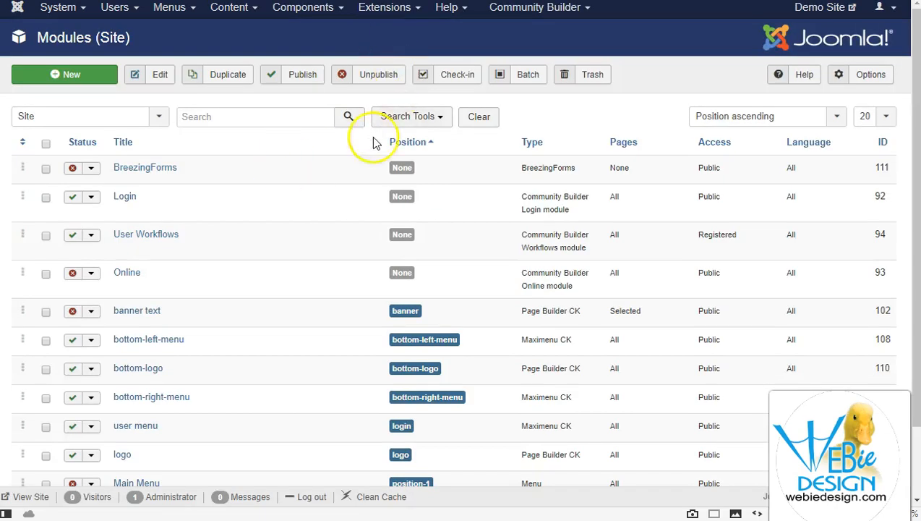
click(425, 118)
click(391, 149)
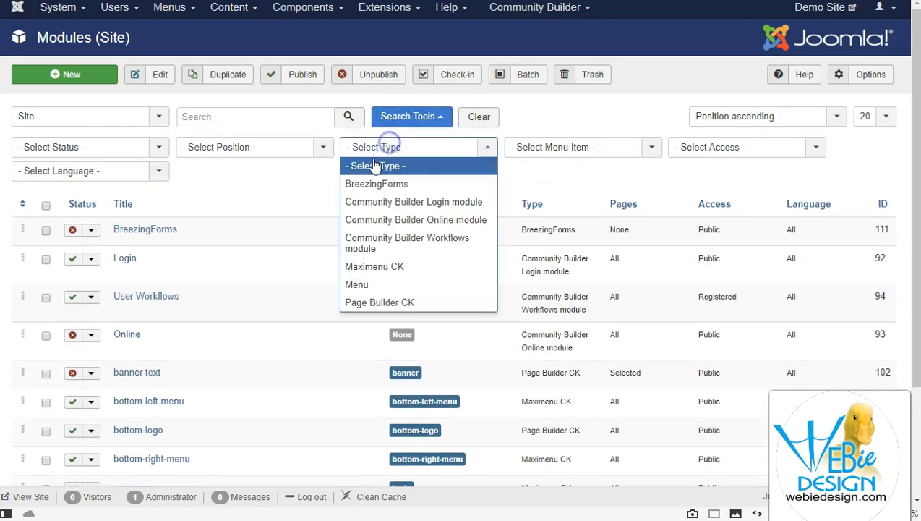
click(379, 301)
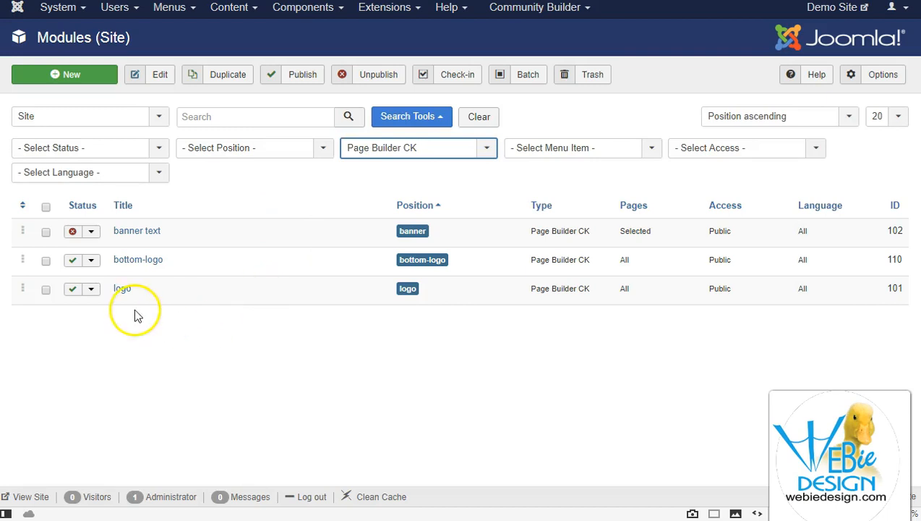
Open the logo module's Page Builder CK edition and check the logo on the live site
click(122, 288)
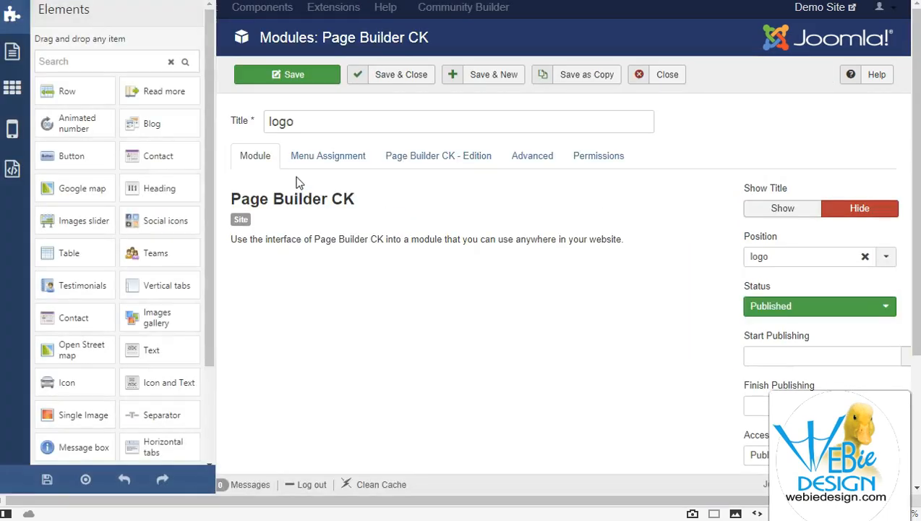
click(426, 156)
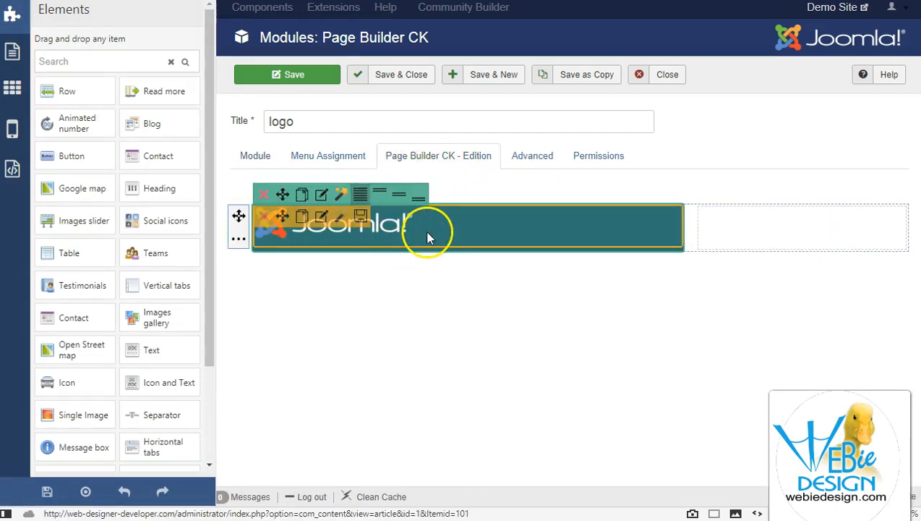
click(466, 1)
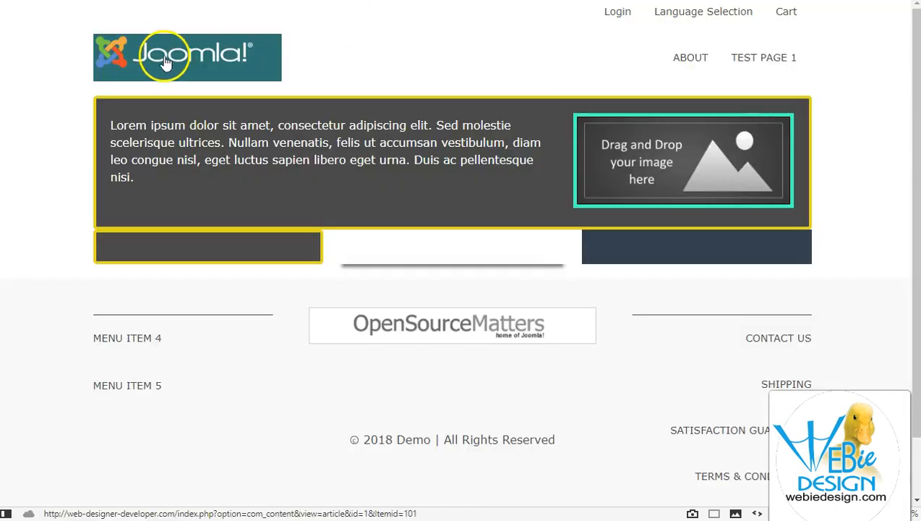
click(94, 1)
mouse_move(319, 221)
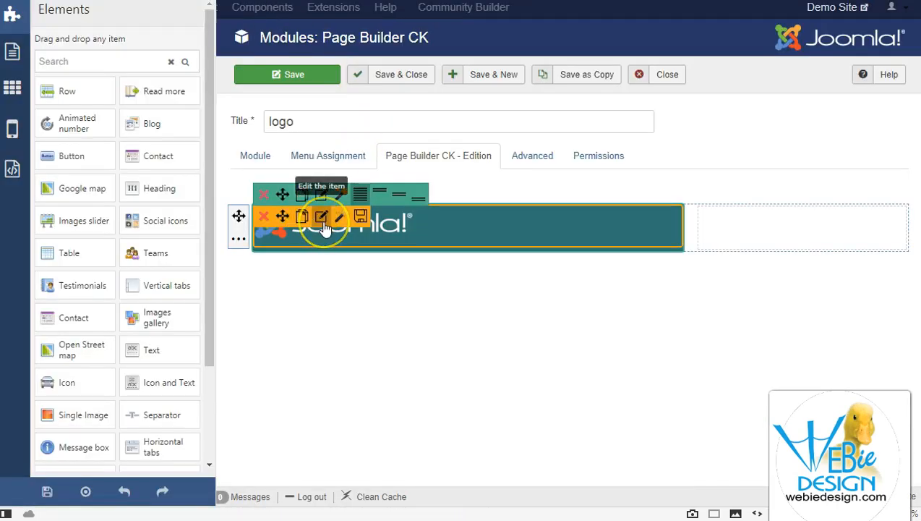
Add the saved pinkbutton to the logo module, move it into the empty column beside the logo, and save and close the module
drag(209, 305, 211, 421)
drag(72, 456, 542, 211)
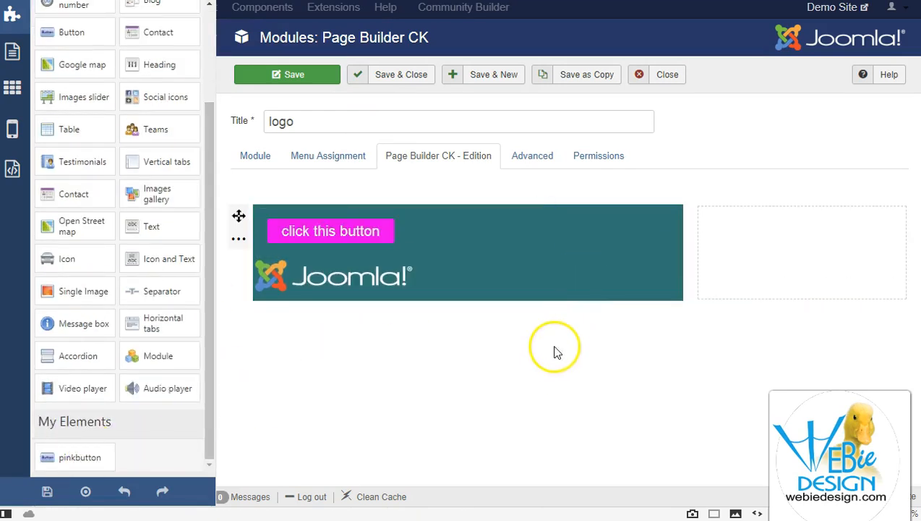
mouse_move(309, 228)
drag(280, 216, 749, 242)
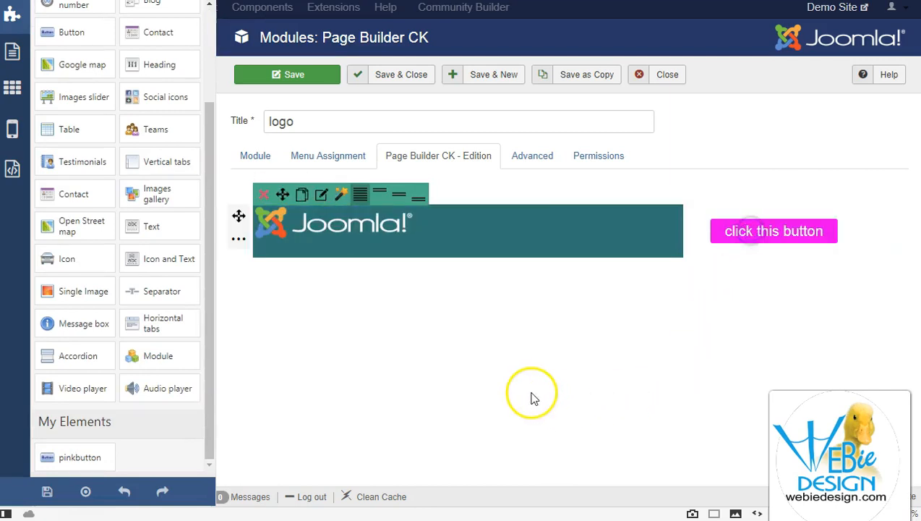
click(297, 71)
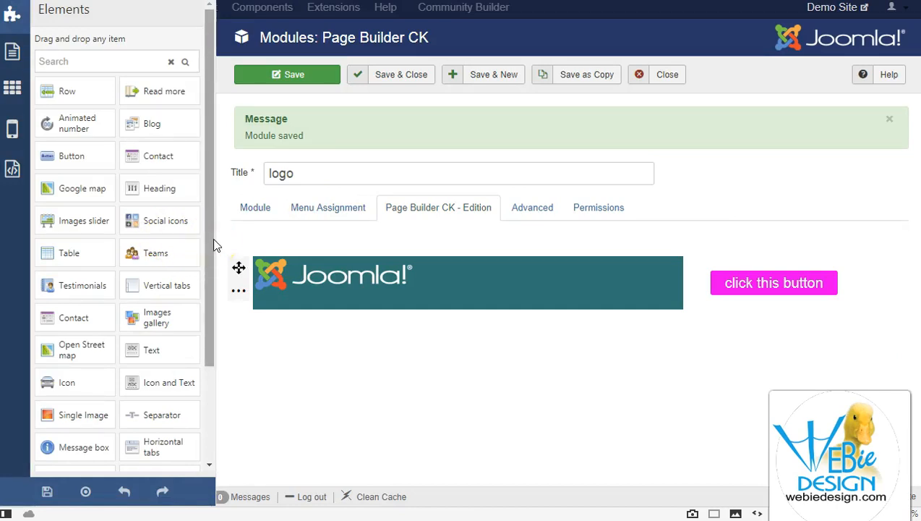
mouse_move(283, 286)
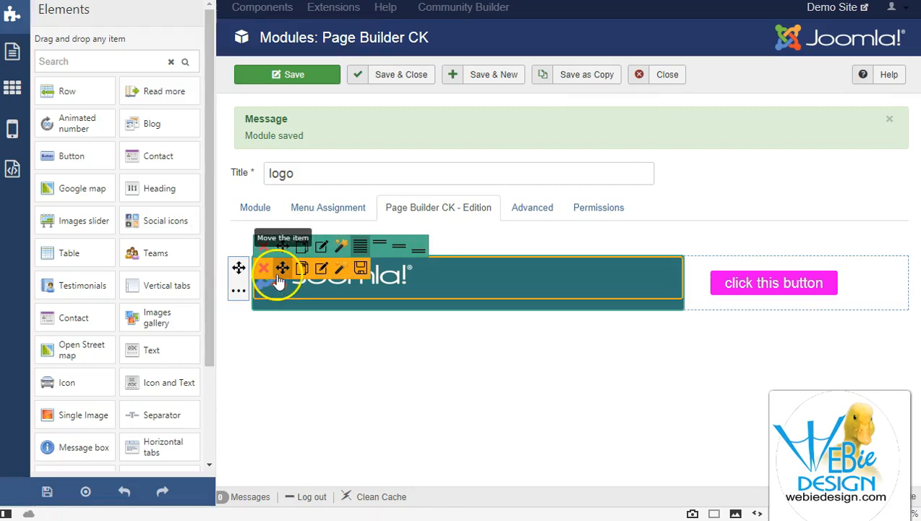
mouse_move(763, 299)
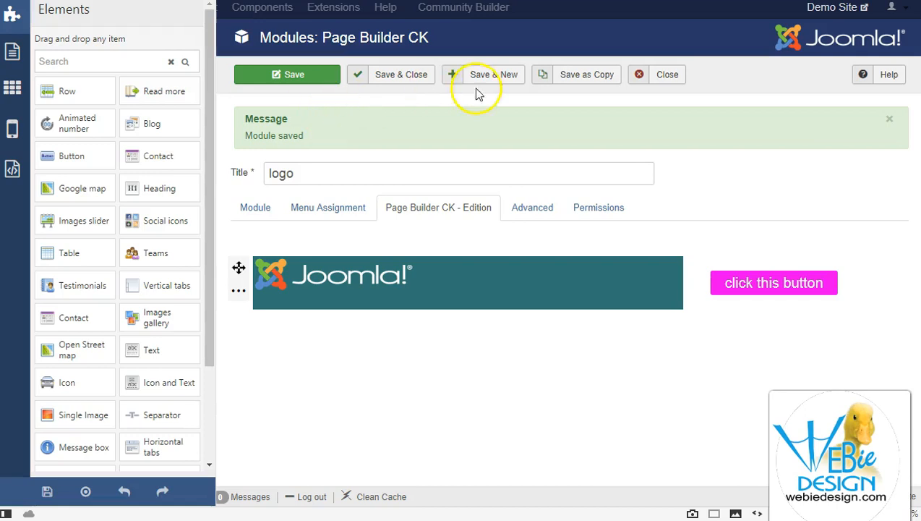
click(397, 74)
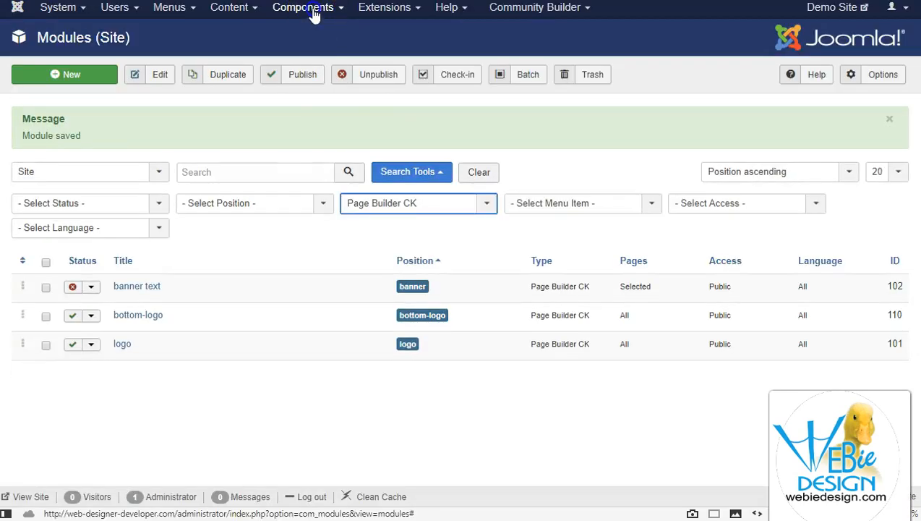
Go through the Page Builder CK component's Articles and Modules lists and open pinkbutton from My Elements for editing
click(313, 9)
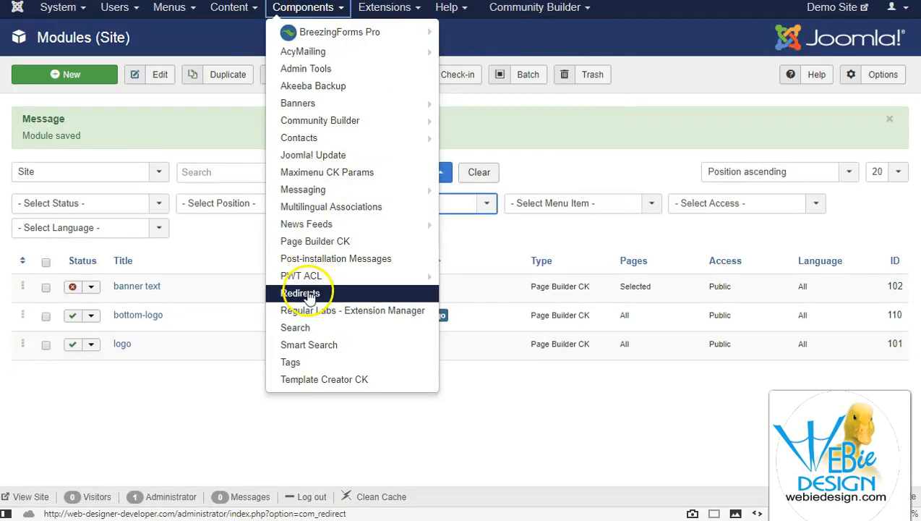
click(317, 241)
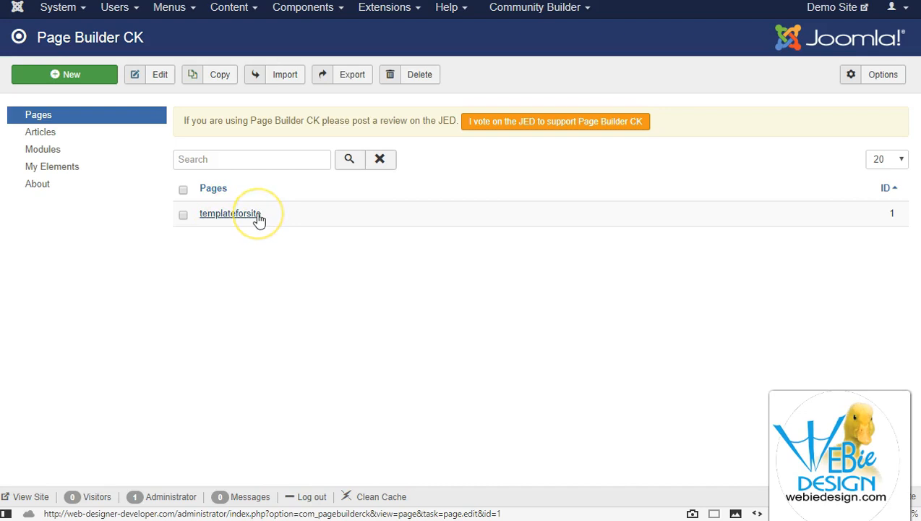
click(52, 137)
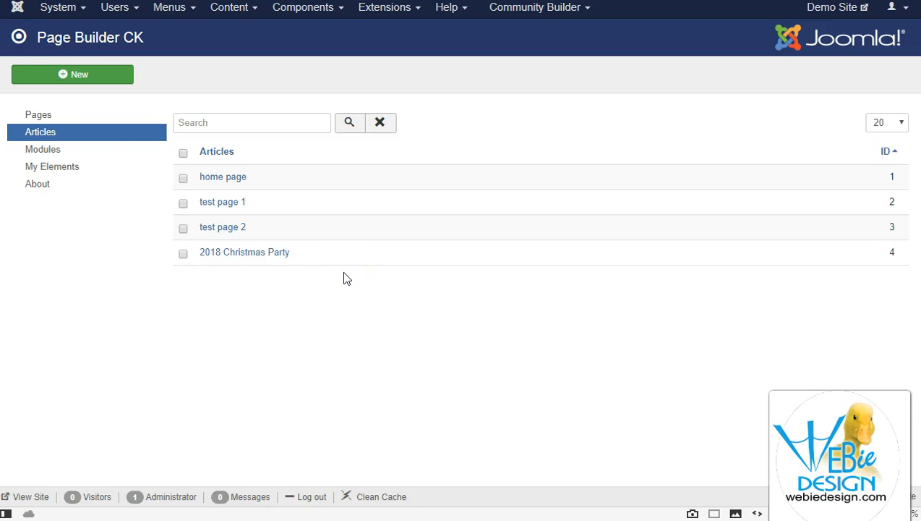
click(60, 147)
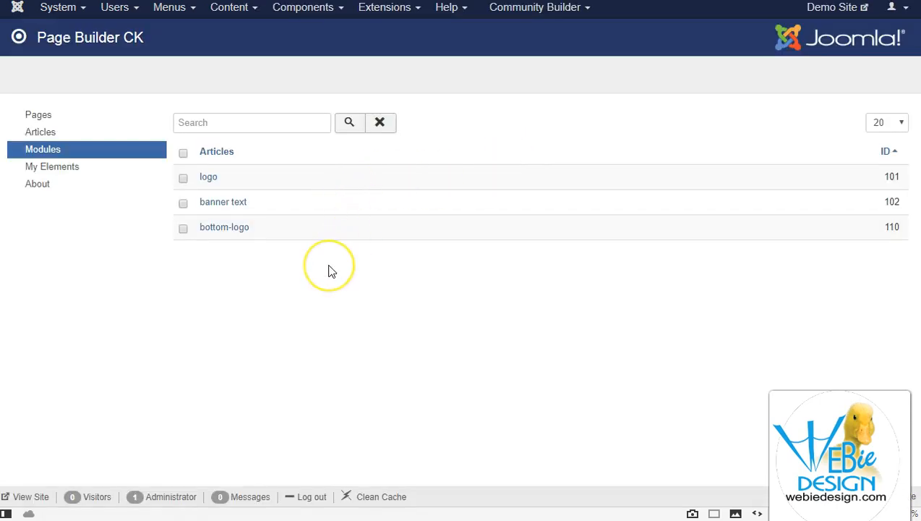
click(44, 166)
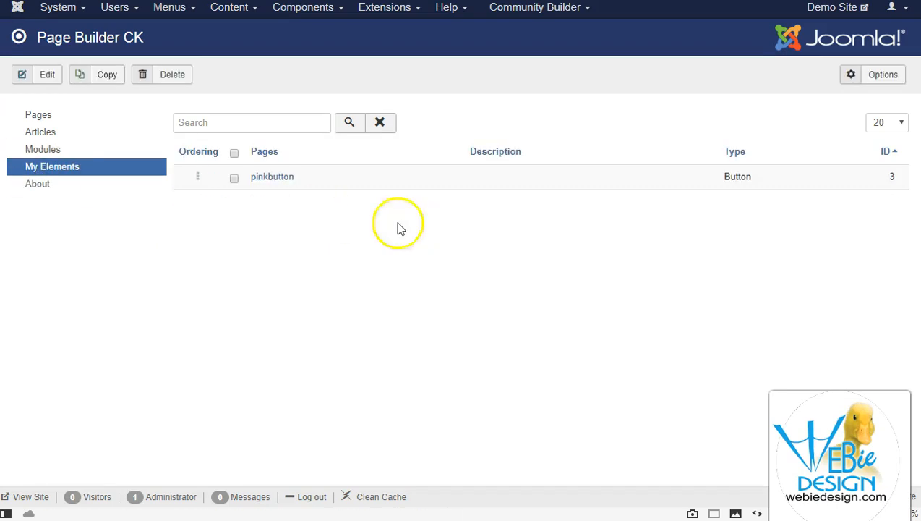
click(275, 177)
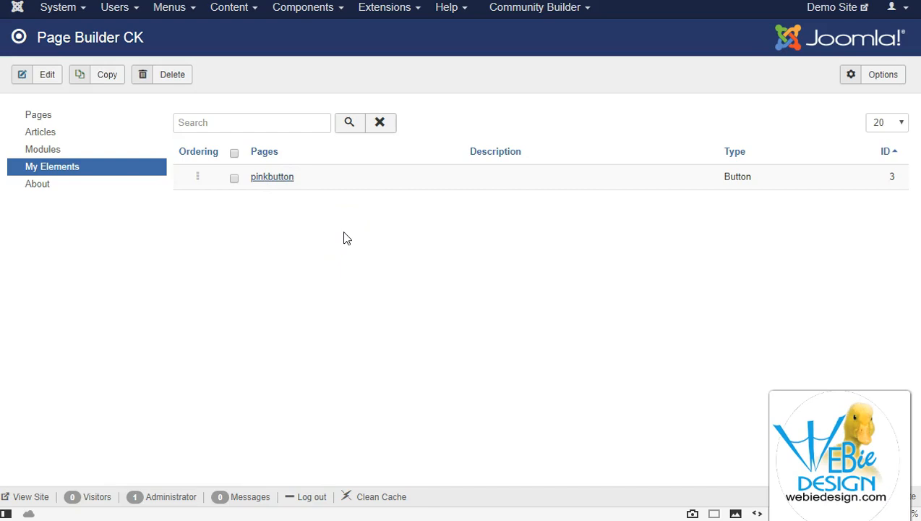
Set the main background color of the pinkbutton's hover style to #0d0c0d and finish editing the button
mouse_move(313, 340)
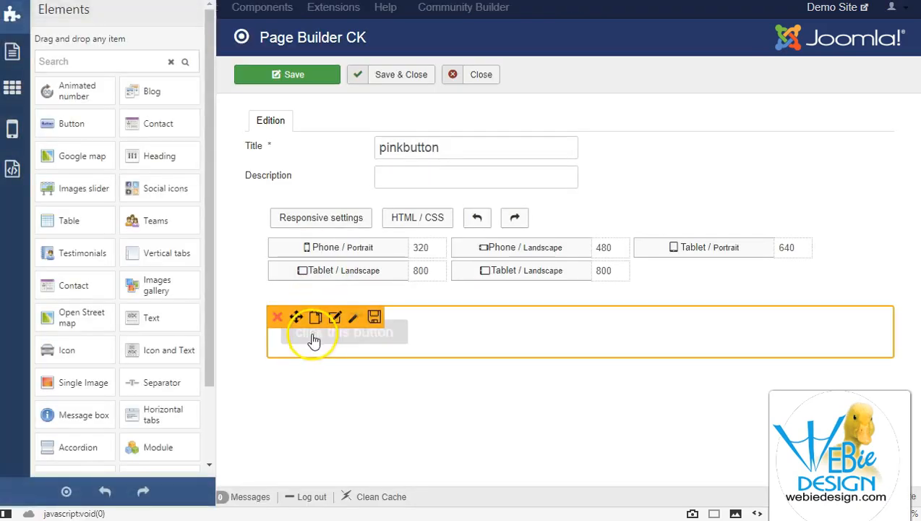
click(334, 318)
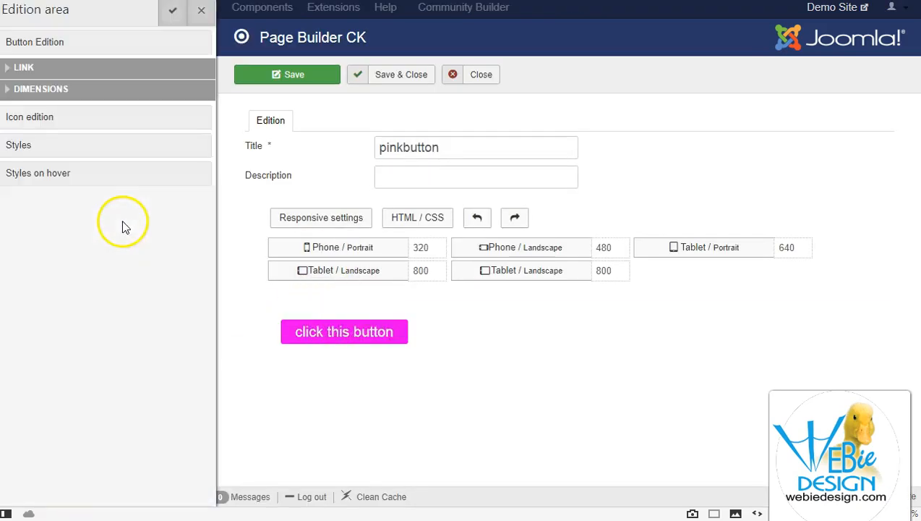
click(31, 145)
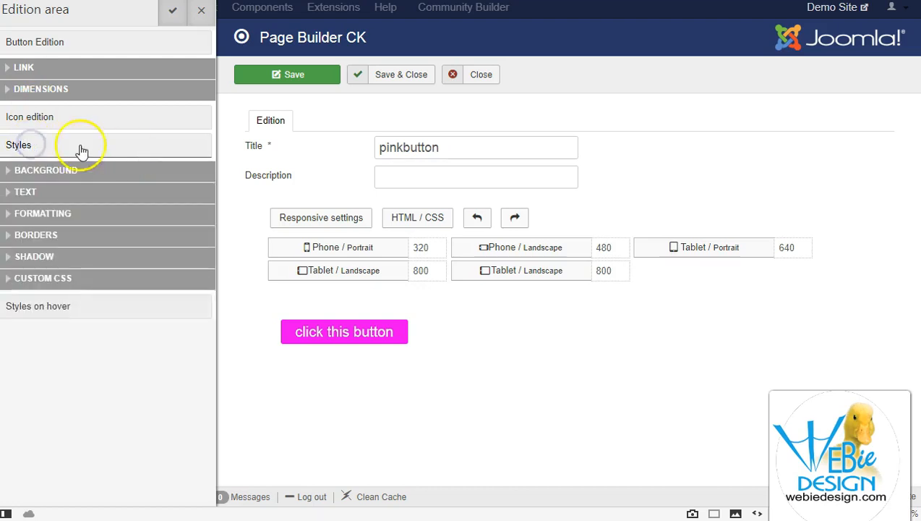
click(68, 305)
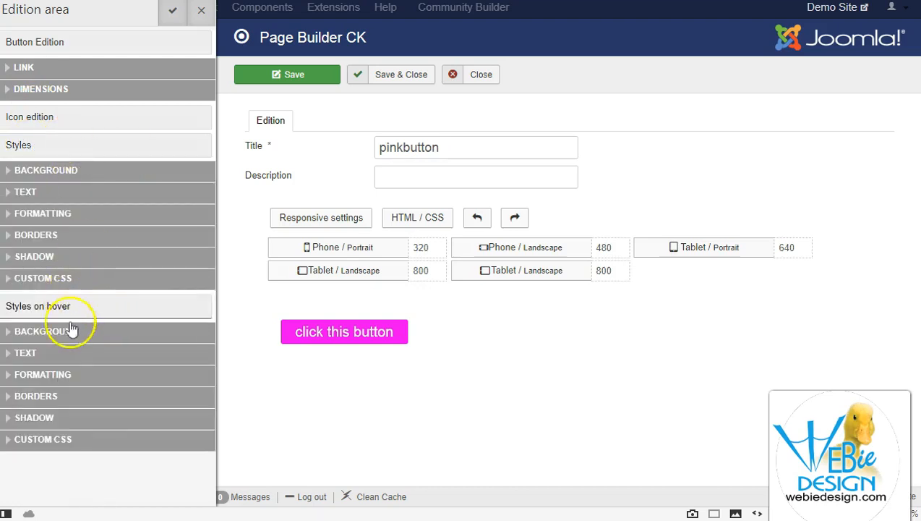
click(71, 329)
click(92, 377)
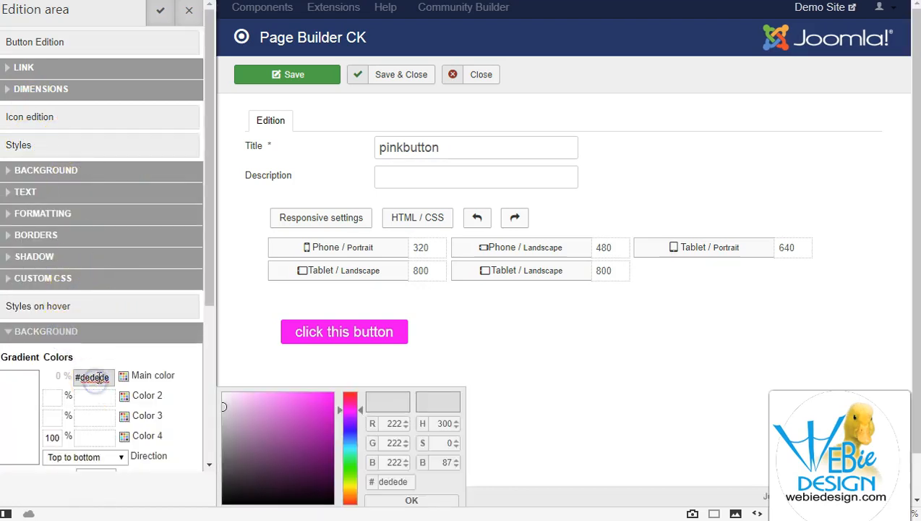
click(225, 498)
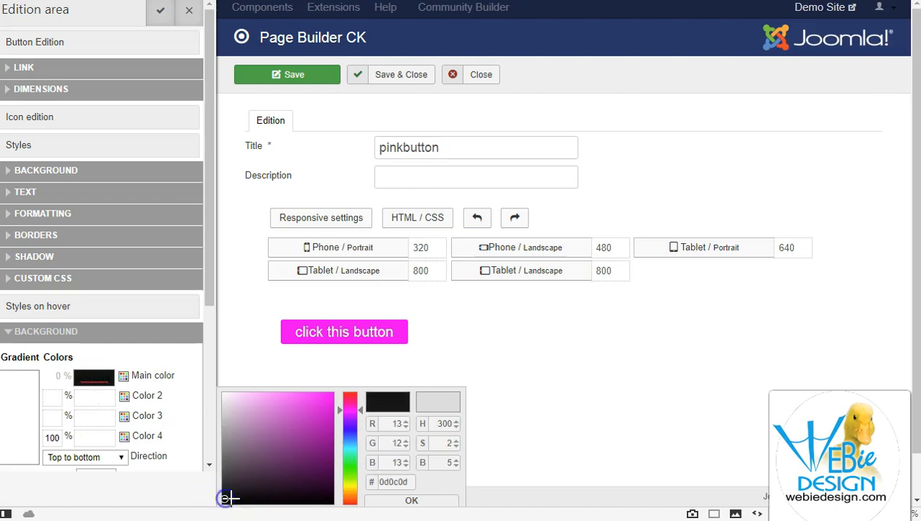
click(407, 501)
click(189, 8)
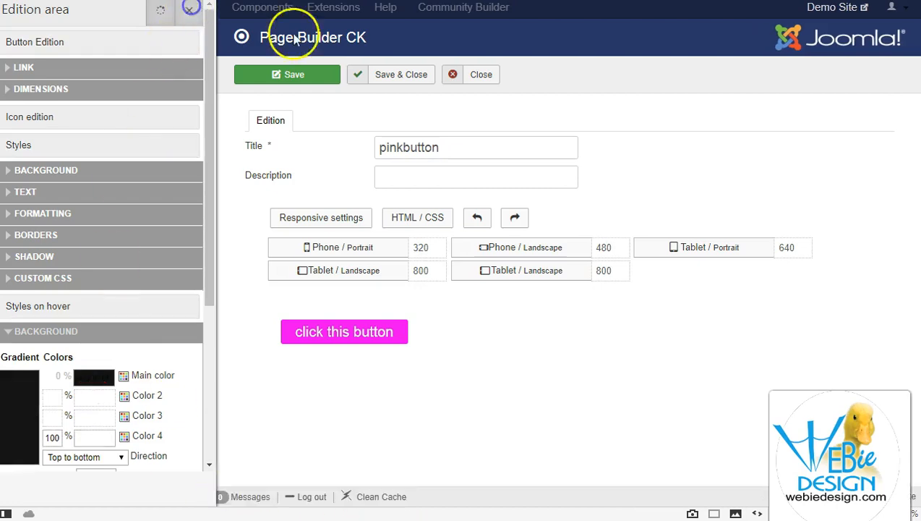
Save and close the pinkbutton element and open the article test page 1 from Page Builder CK's Articles list
click(425, 74)
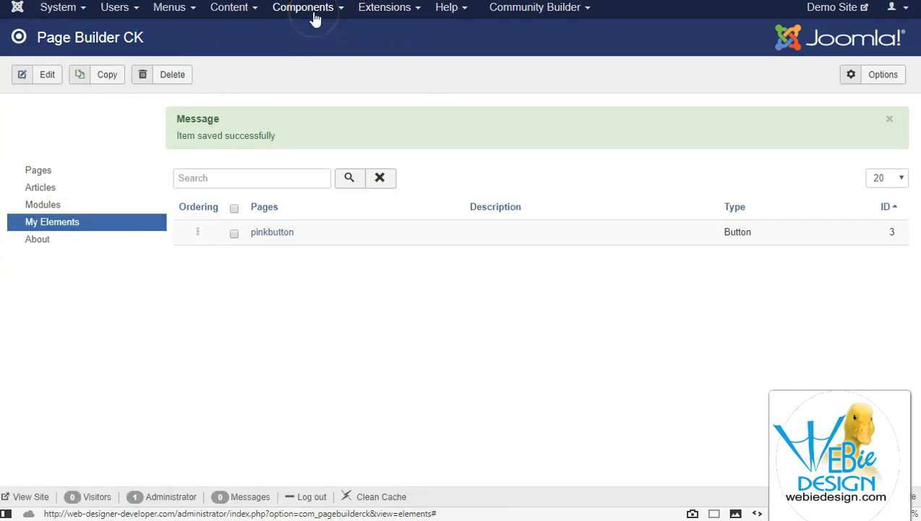
click(49, 189)
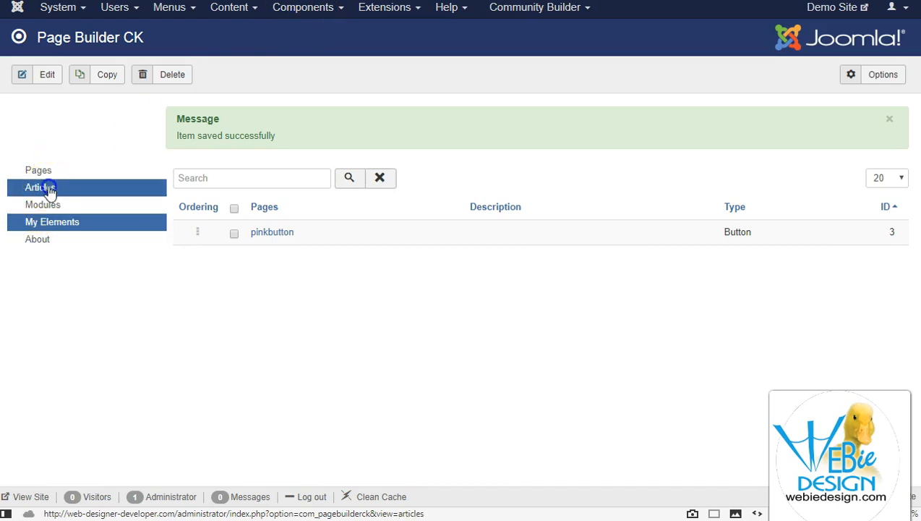
click(228, 206)
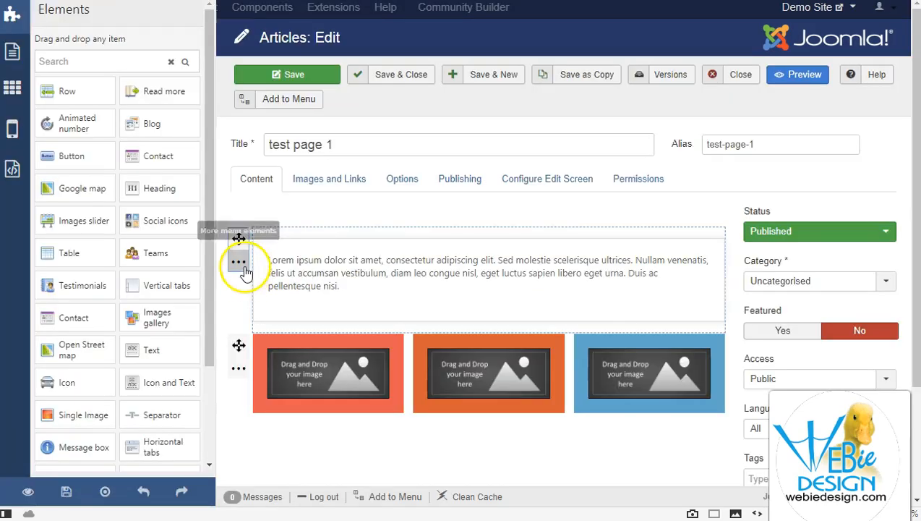
Add three columns to the Lorem ipsum text row, making four equal columns, and finish the column edition
click(262, 261)
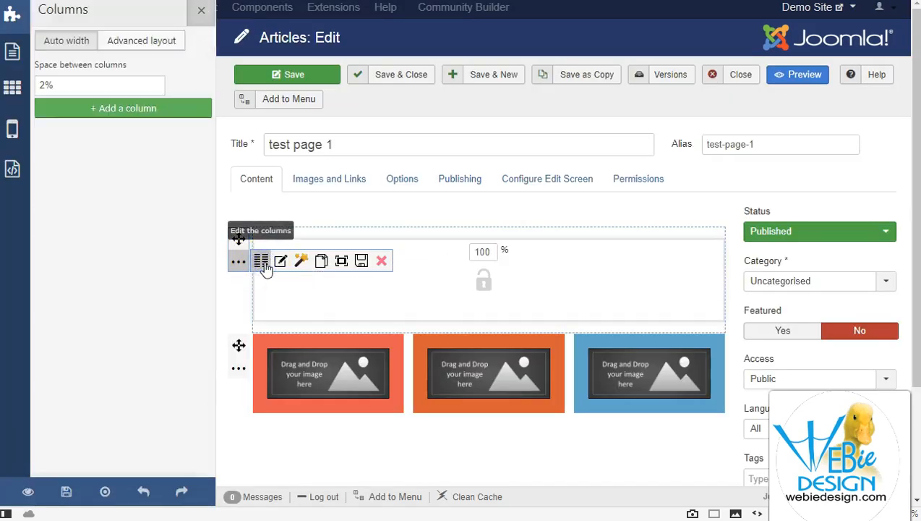
click(72, 118)
click(78, 116)
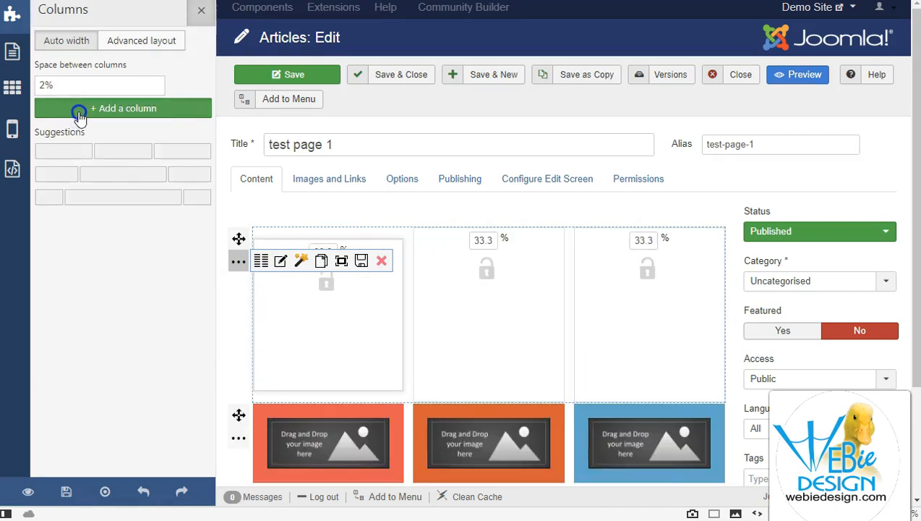
click(79, 116)
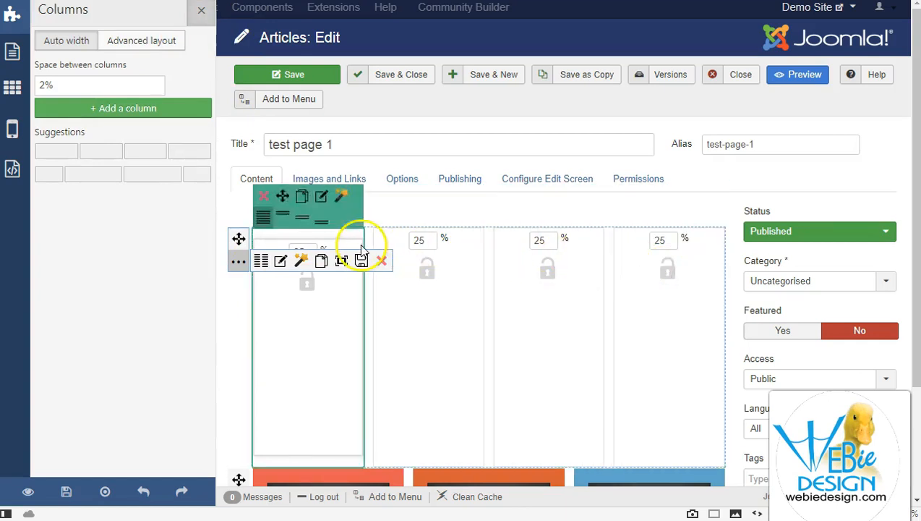
click(202, 19)
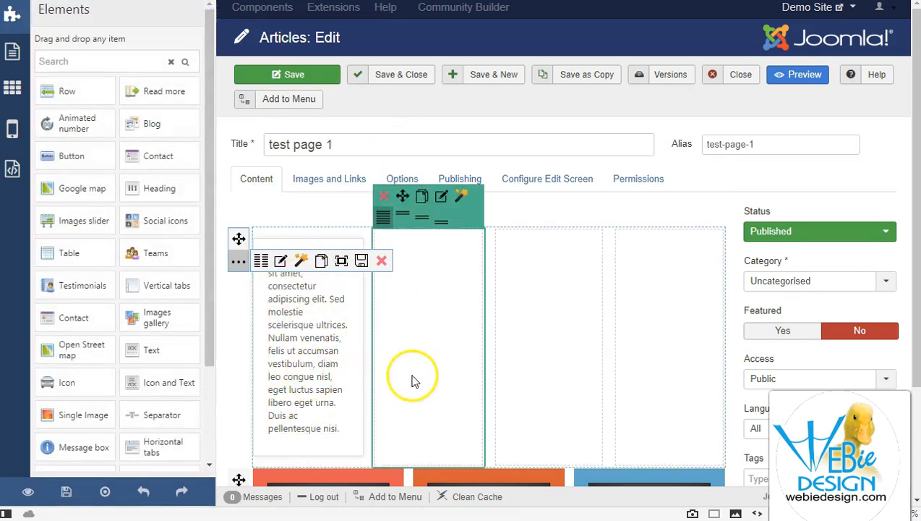
Place the saved pinkbutton element in the empty second column of the text row and dismiss the row's extra options
drag(212, 313, 220, 431)
drag(87, 457, 430, 243)
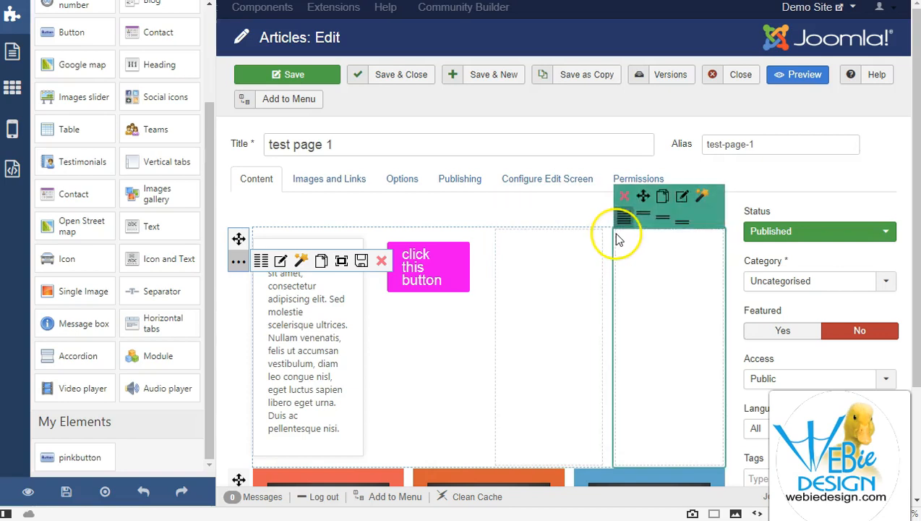
click(239, 262)
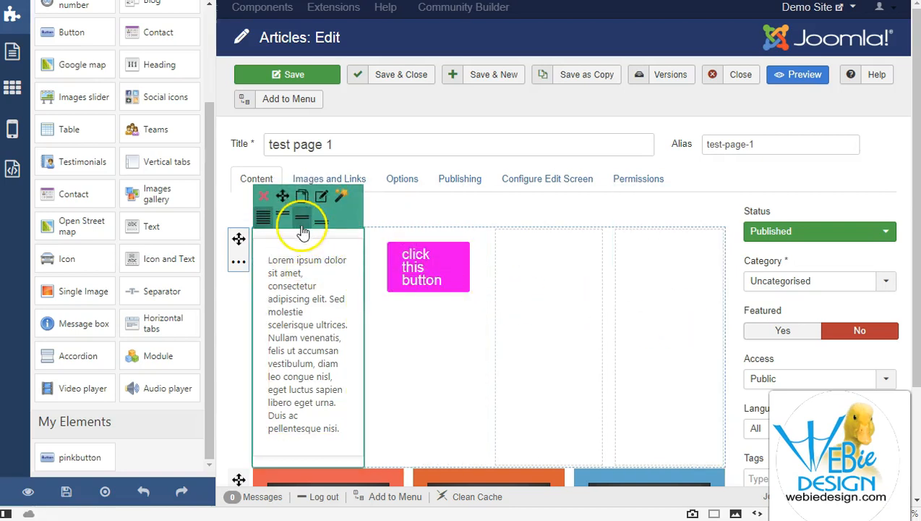
Align the first column's content to the vertical center and the second column's content to the bottom
click(300, 220)
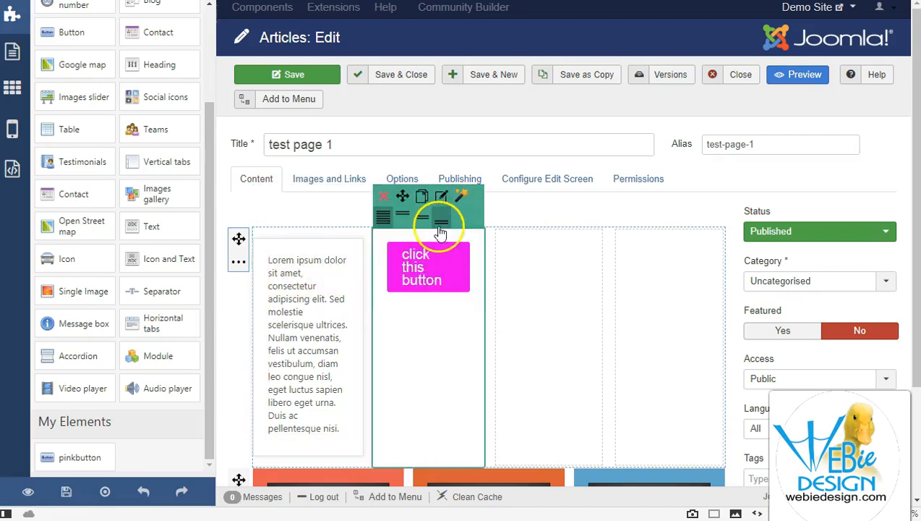
click(441, 222)
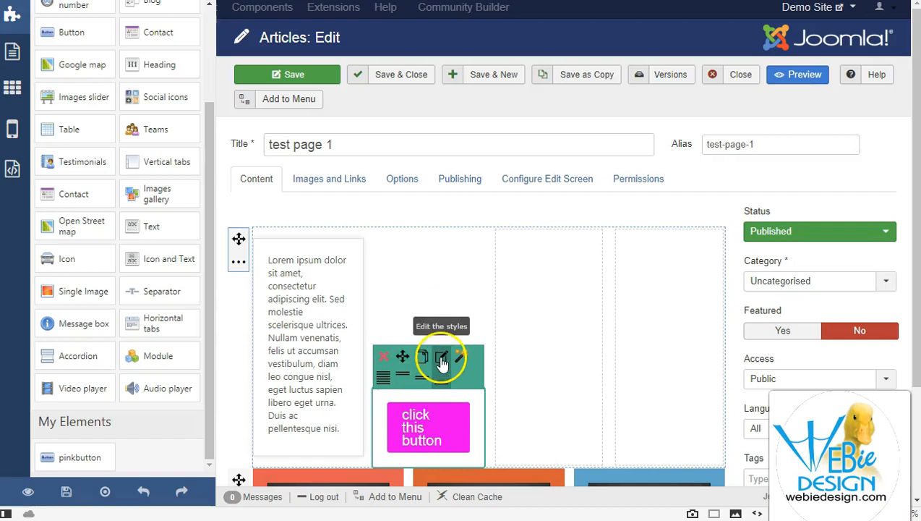
Enable the Move animation for the button's column, play it twice as a preview, and close the column's style edition
click(441, 361)
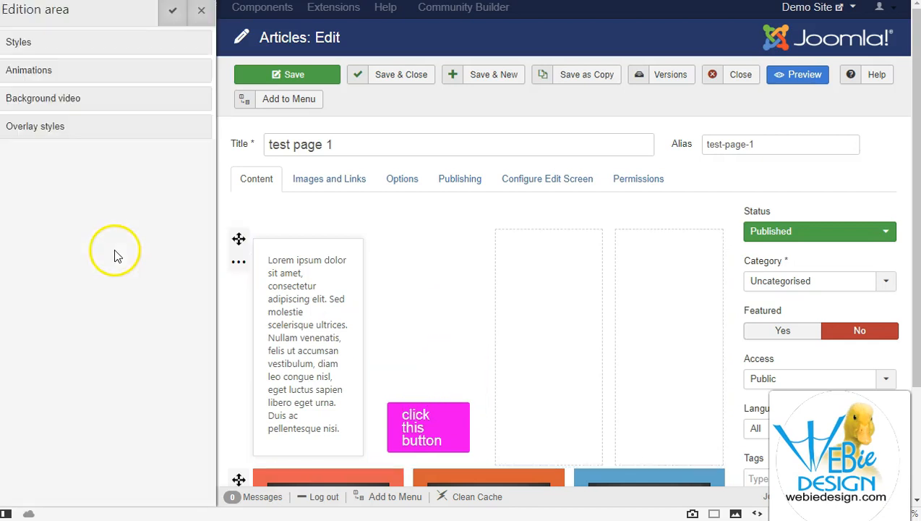
click(18, 72)
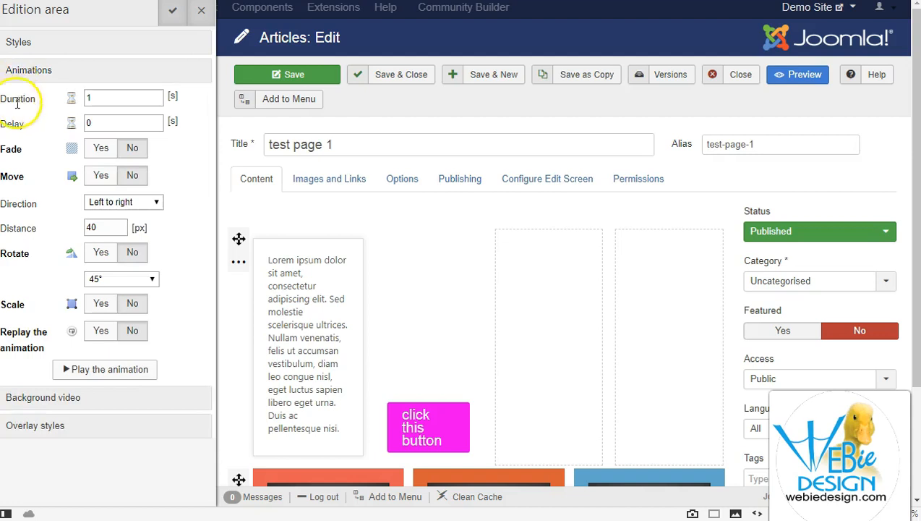
click(97, 172)
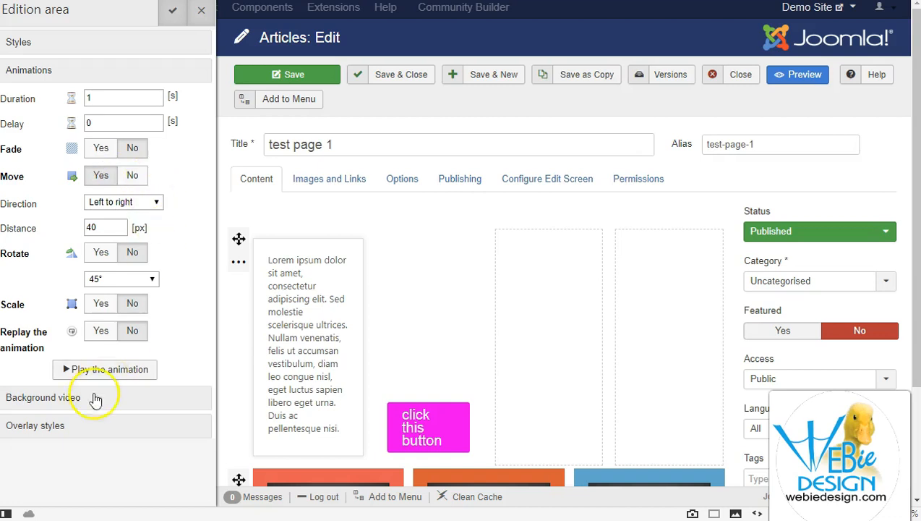
click(99, 371)
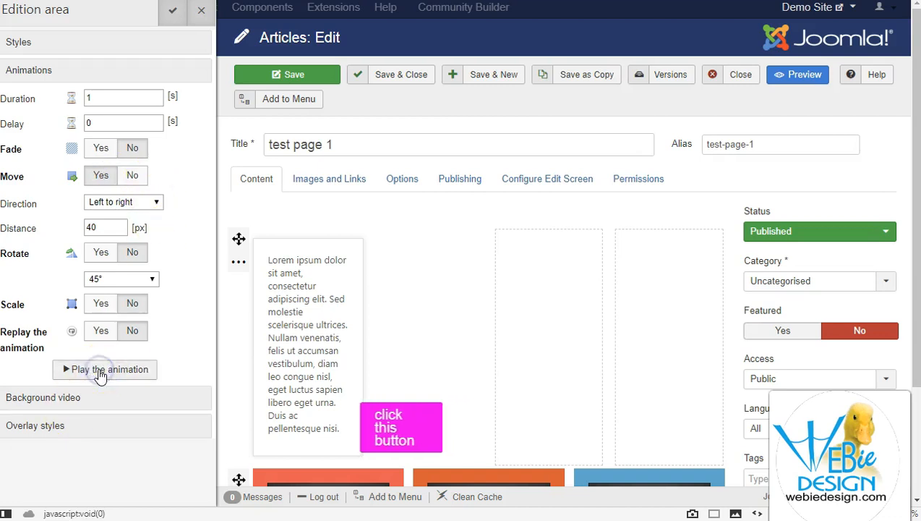
click(100, 372)
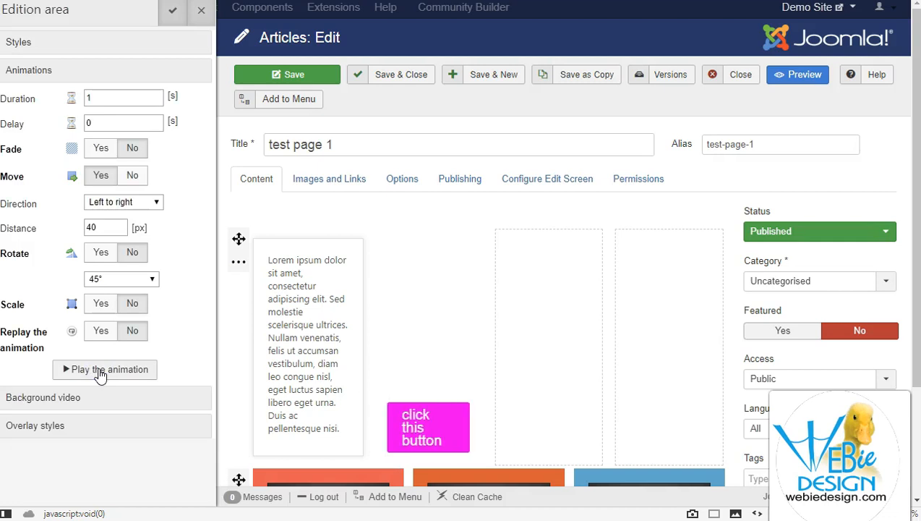
click(202, 16)
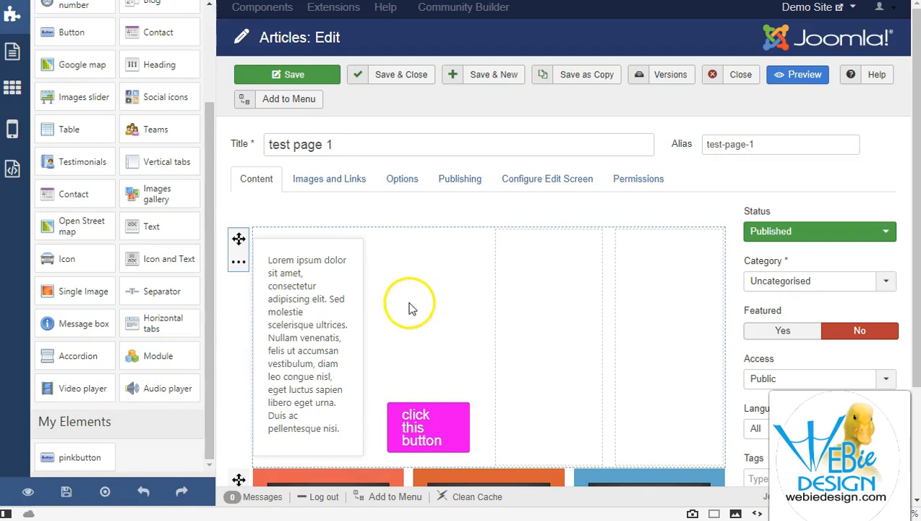
Add the button column's style to My favorites and close the Favorites
mouse_move(461, 407)
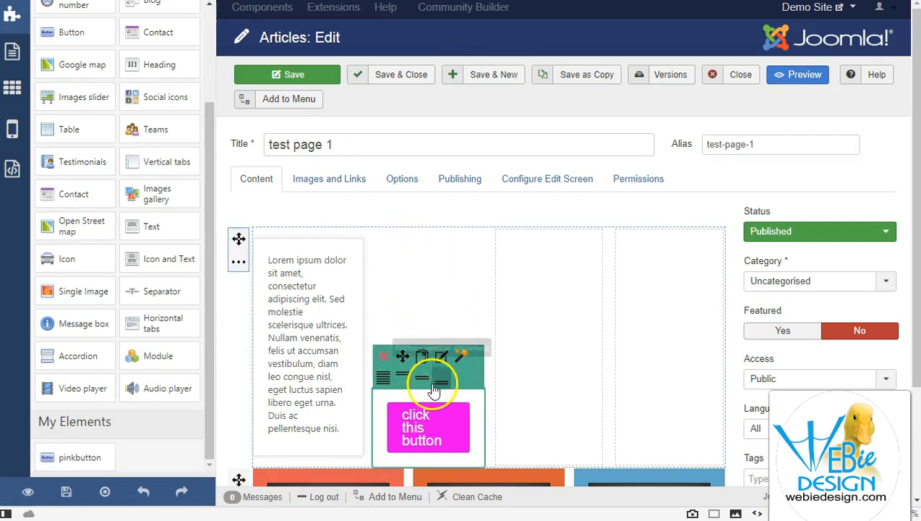
click(454, 353)
click(116, 52)
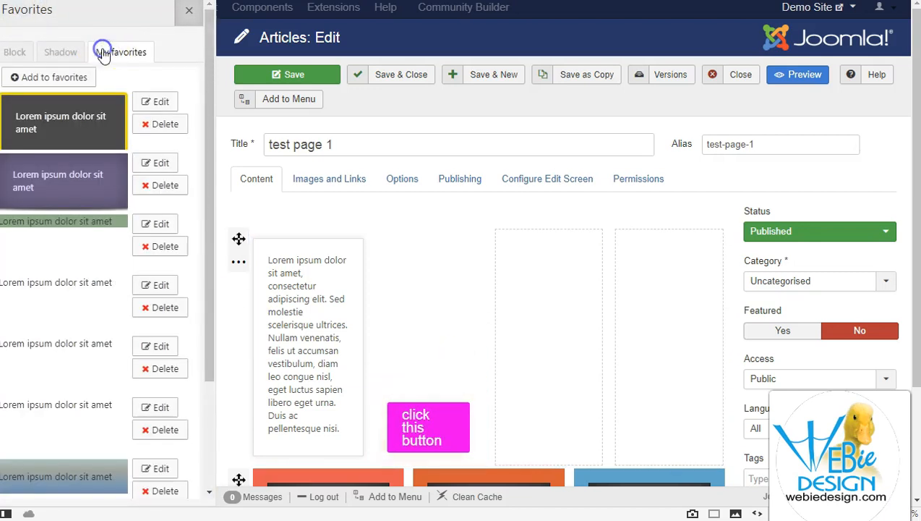
click(69, 78)
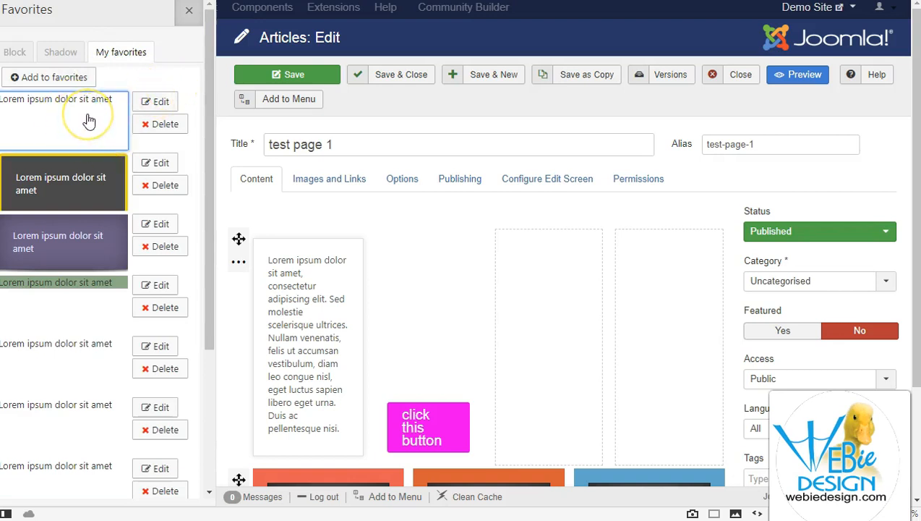
click(188, 11)
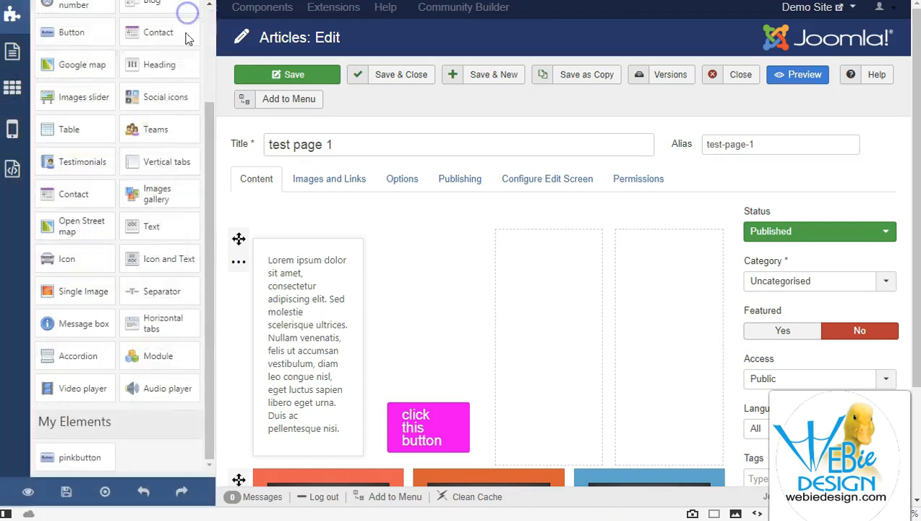